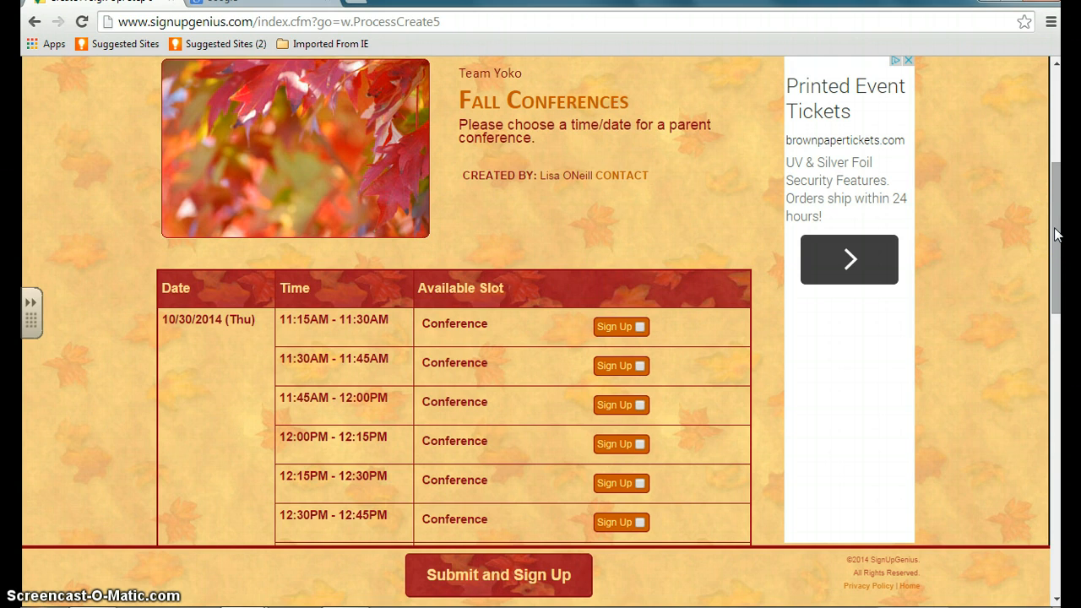
{"action": "left_click_drag", "start_coordinate": [1054, 235], "coordinate": [1062, 301]}
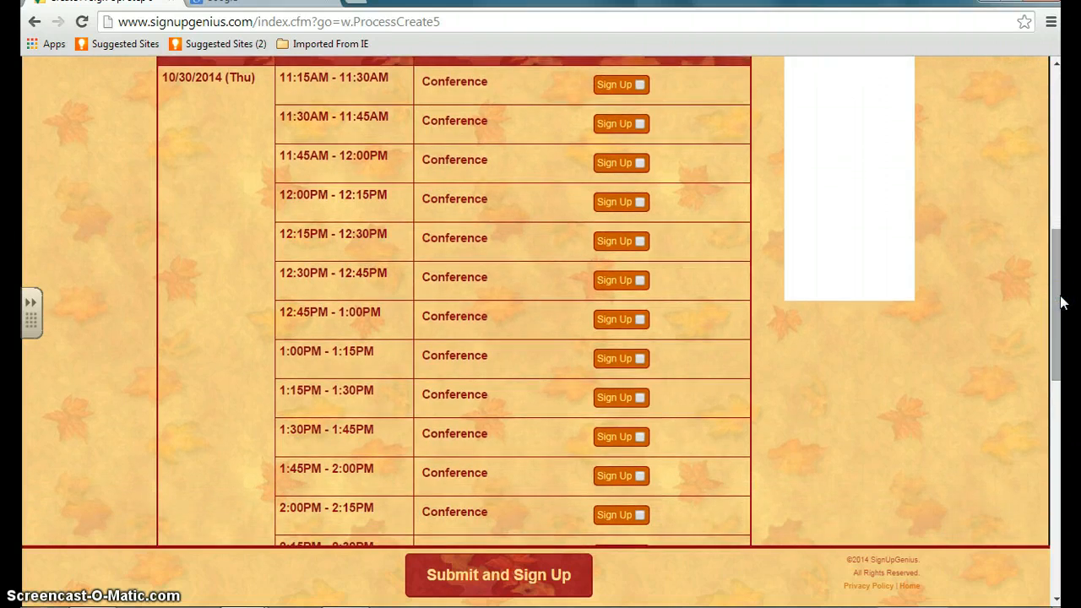
{"action": "left_click_drag", "start_coordinate": [1062, 301], "coordinate": [1062, 303]}
{"action": "left_click_drag", "start_coordinate": [1054, 364], "coordinate": [1046, 293]}
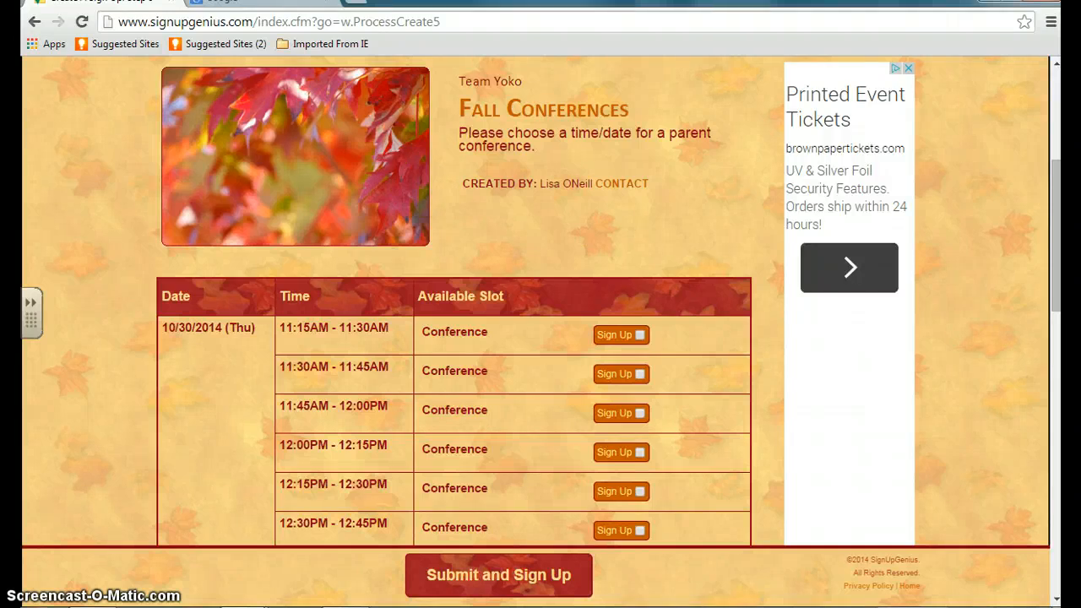
Step: Open signupgenius.com in the browser tab showing Google and start creating a new sign up
{"action": "left_click", "coordinate": [245, 6]}
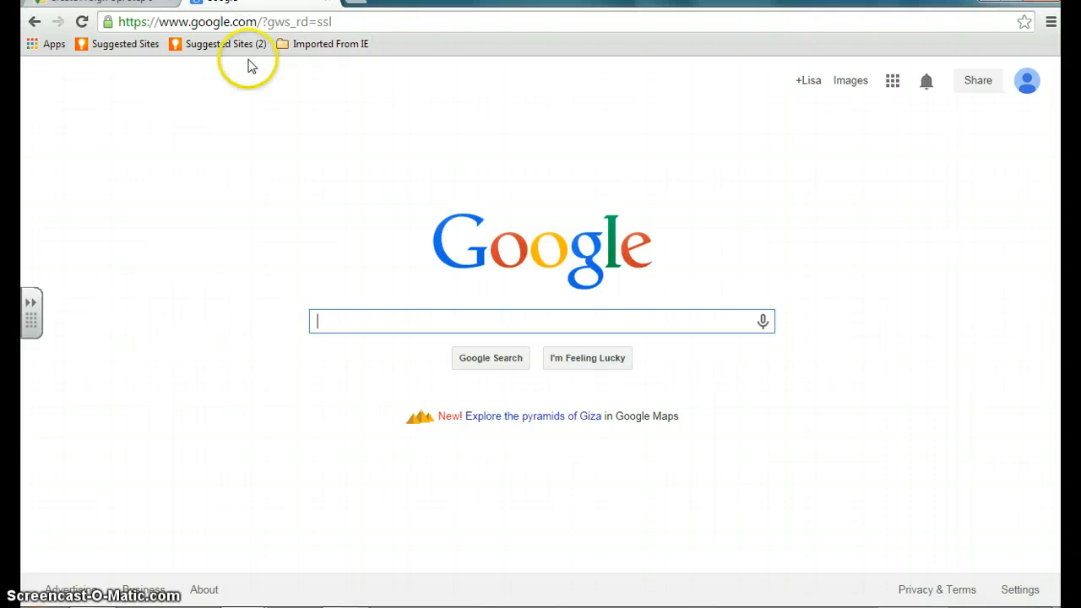
{"action": "left_click", "coordinate": [237, 25]}
{"action": "type", "text": "signupgenius.com"}
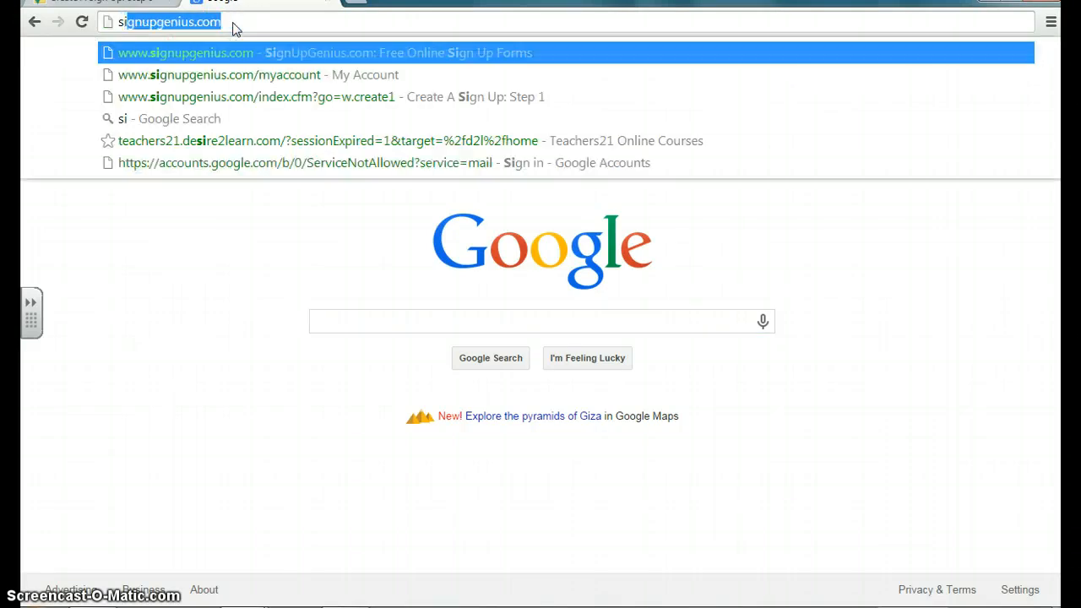
{"action": "key", "text": "Return"}
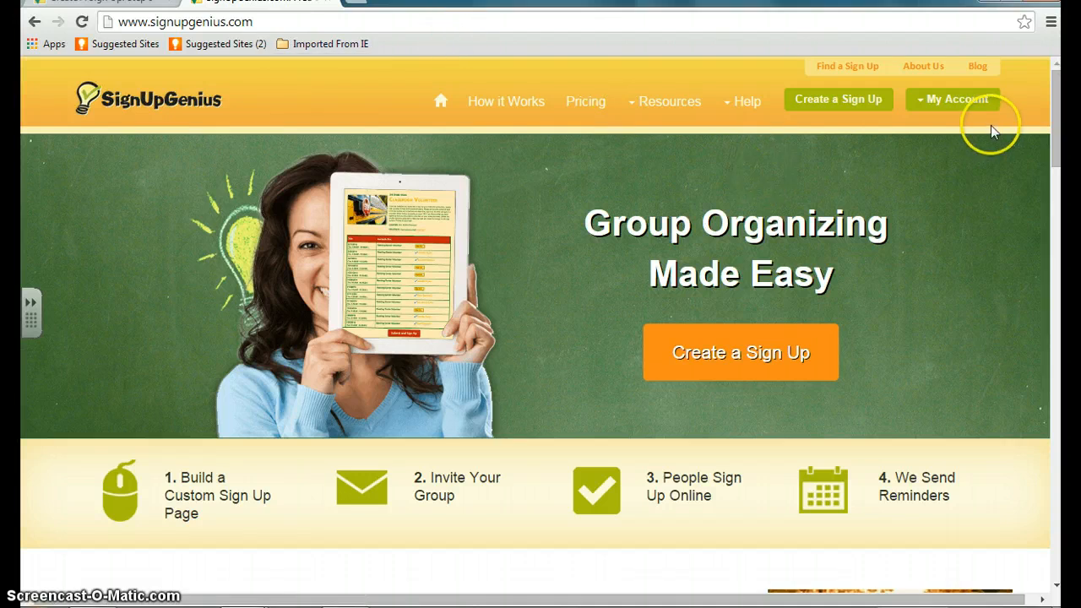
{"action": "left_click", "coordinate": [955, 112]}
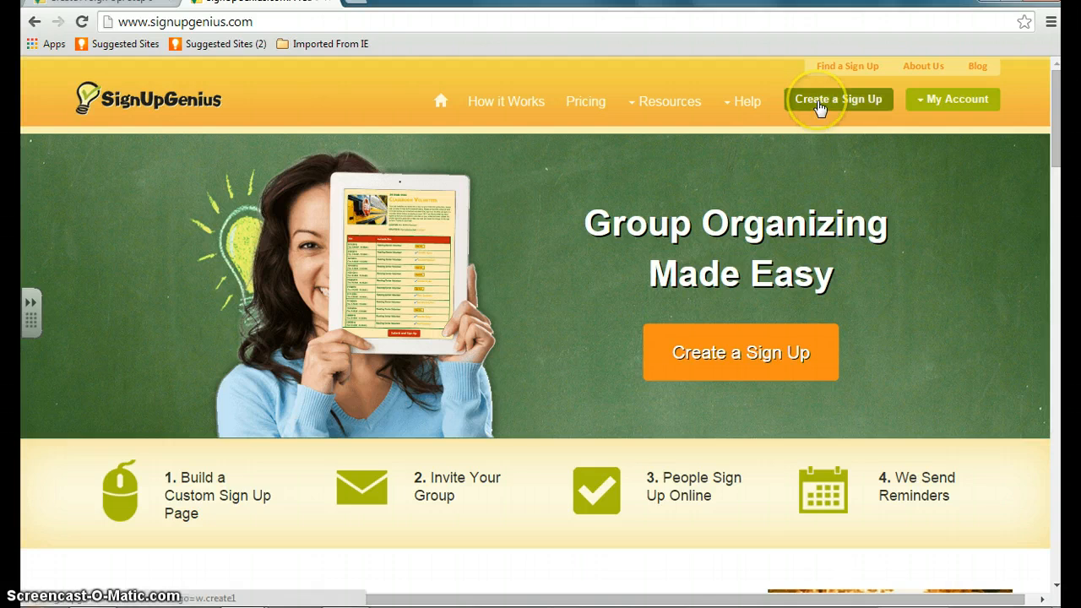
{"action": "left_click", "coordinate": [817, 103]}
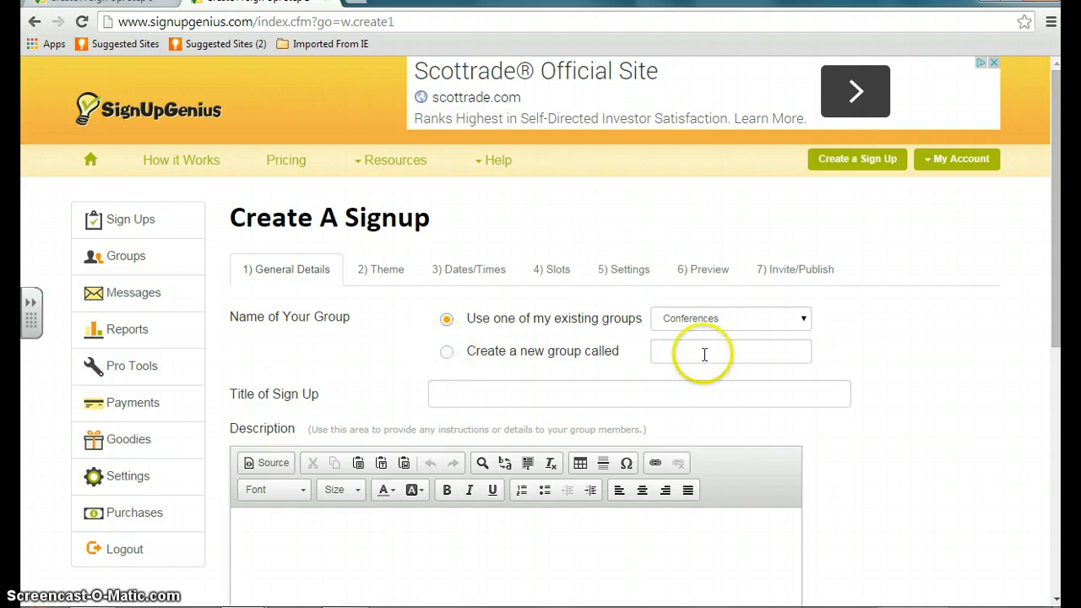
Step: Assign the sign up to the existing group Team Yoko and title it "Fall Conferences"
{"action": "left_click", "coordinate": [803, 318]}
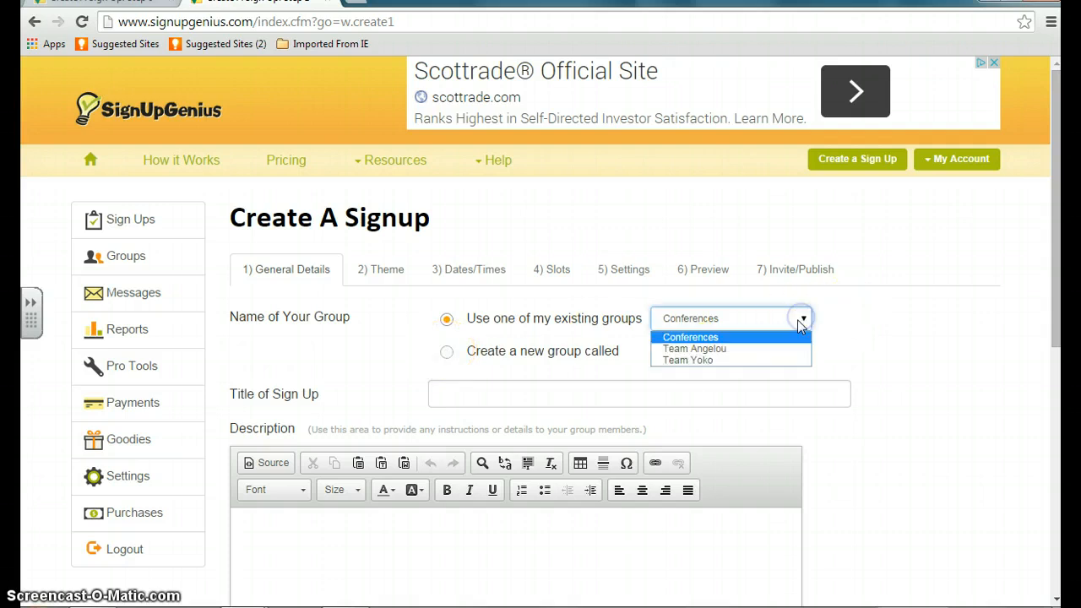
{"action": "left_click", "coordinate": [717, 360]}
{"action": "left_click", "coordinate": [468, 390]}
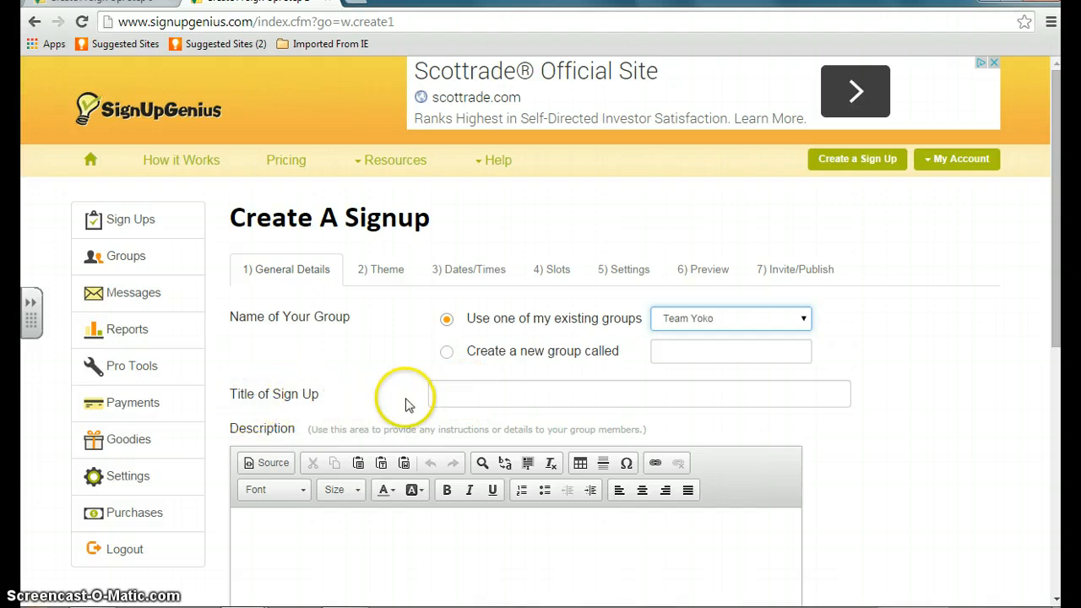
{"action": "left_click", "coordinate": [437, 394]}
{"action": "type", "text": "Fall"}
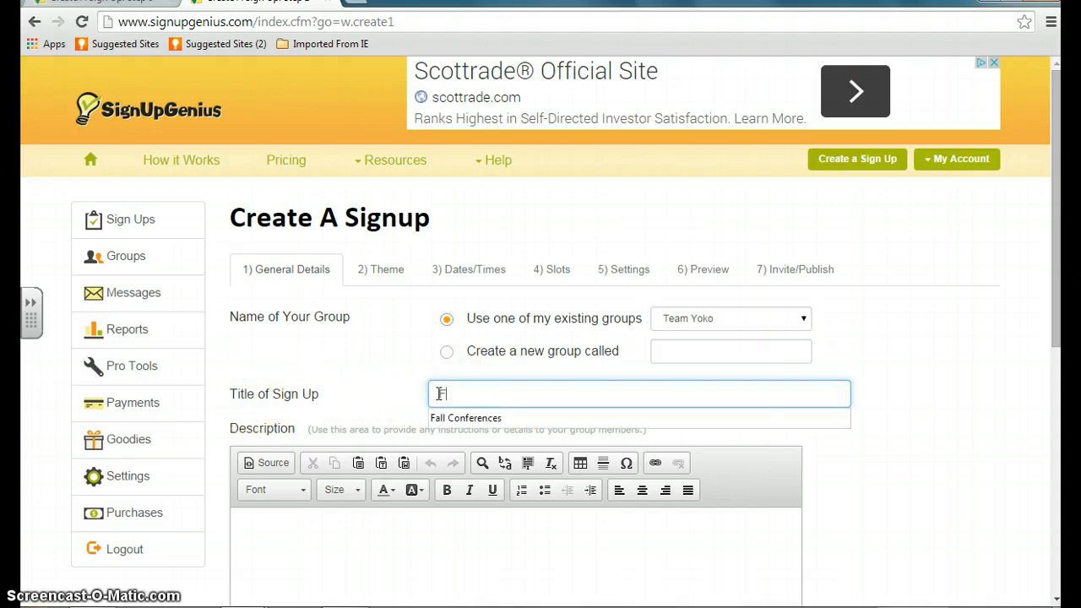
{"action": "left_click", "coordinate": [460, 417]}
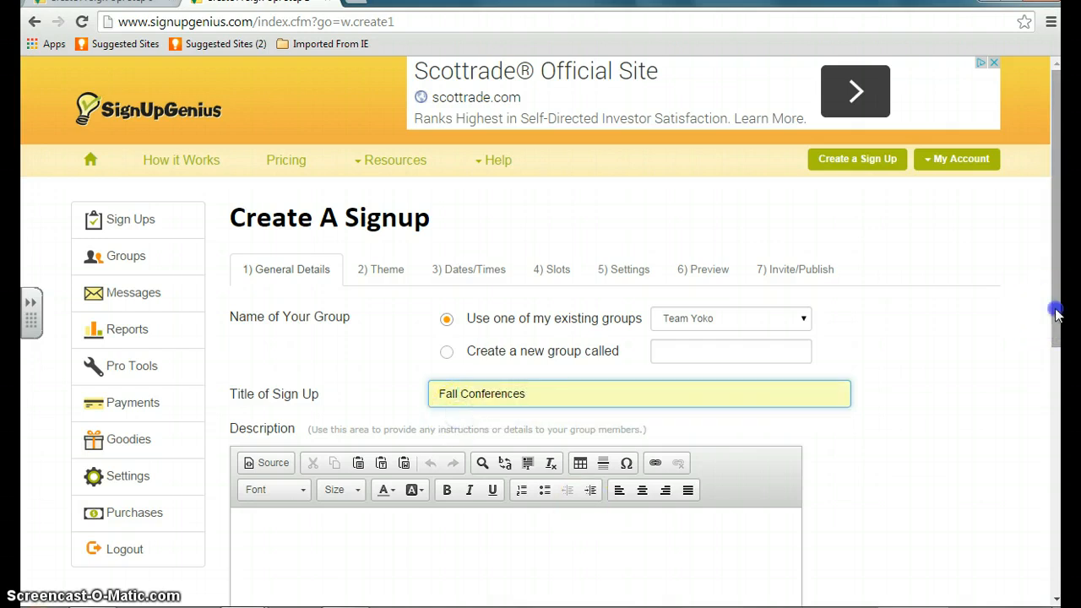
Step: Enter the description "Please choose a date/time for parent conferences." and continue to the theme stage
{"action": "left_click_drag", "start_coordinate": [1056, 307], "coordinate": [1051, 349]}
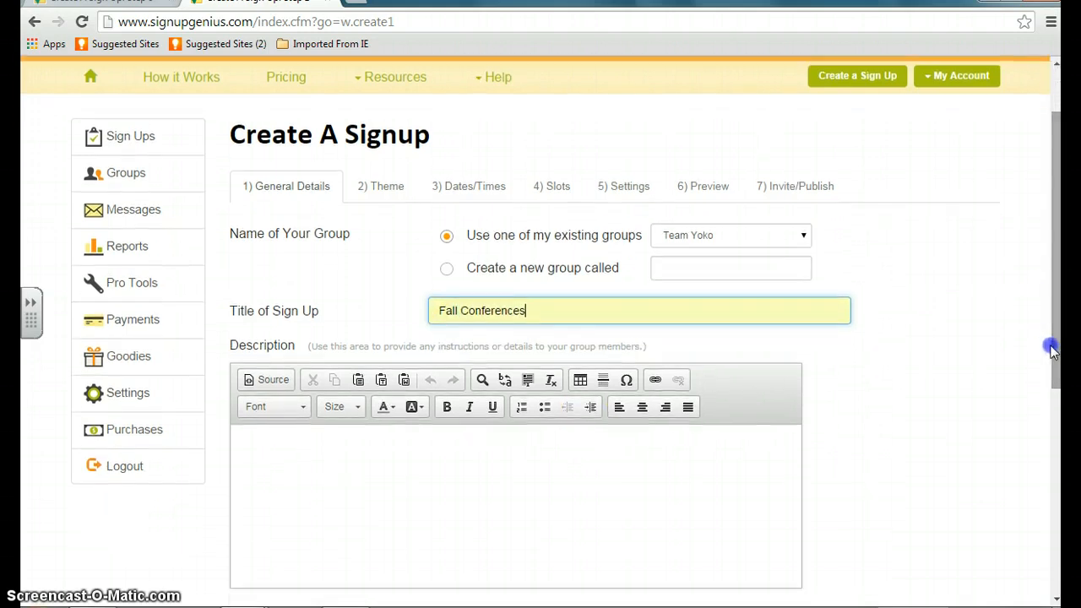
{"action": "left_click", "coordinate": [244, 449]}
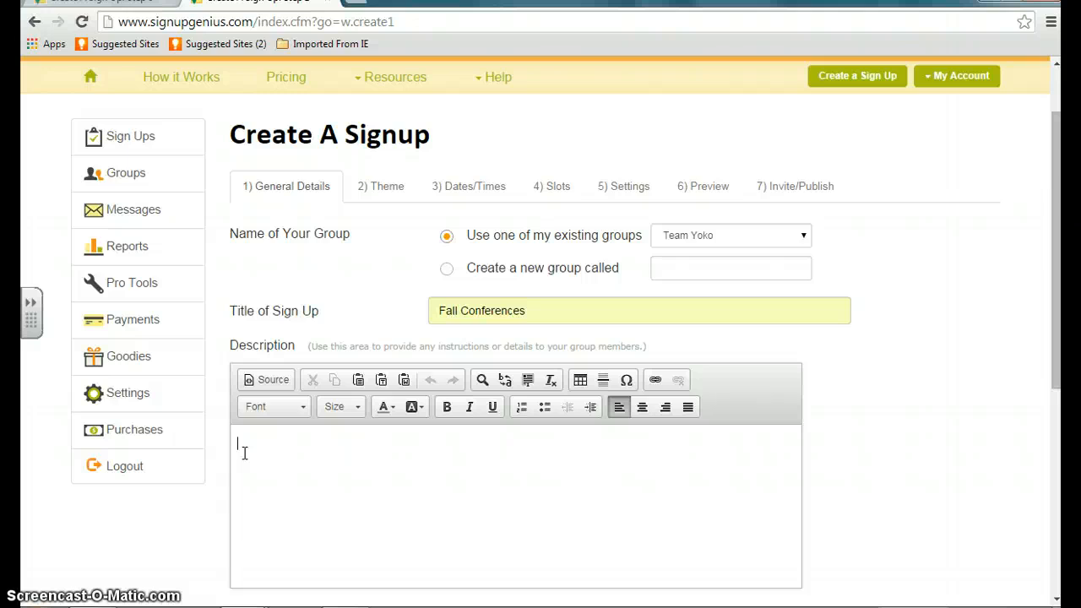
{"action": "type", "text": "Please choose a date/time for"}
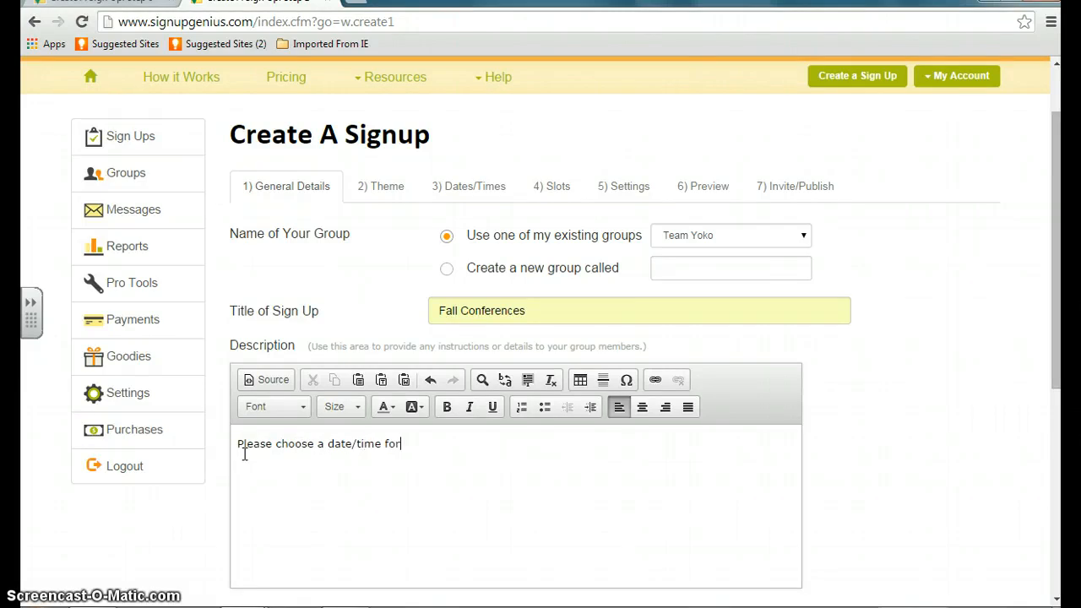
{"action": "type", "text": " parent conferences."}
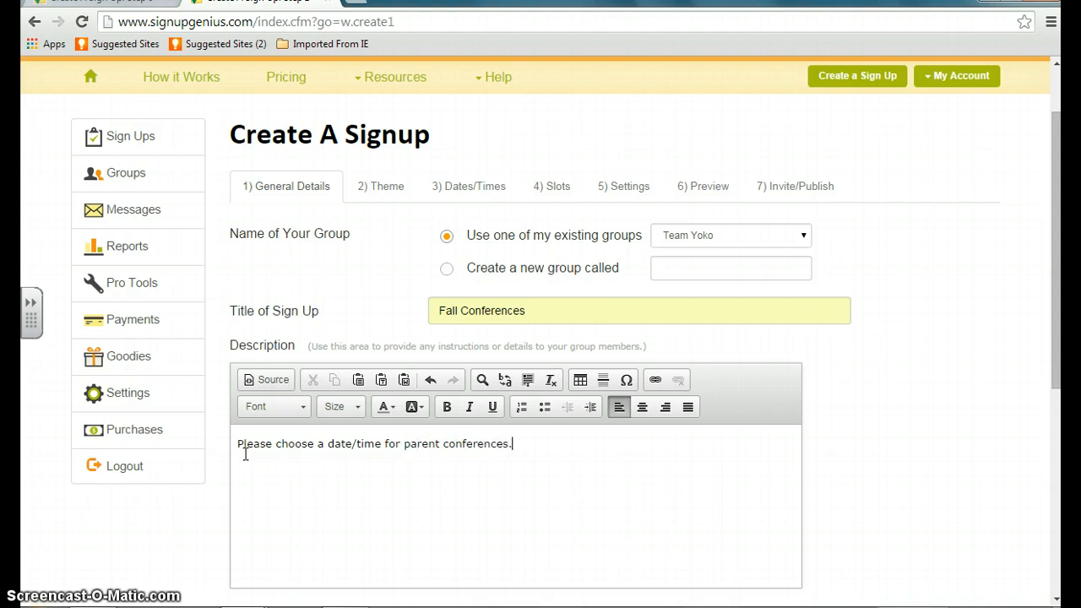
{"action": "left_click_drag", "start_coordinate": [1054, 242], "coordinate": [1051, 323]}
{"action": "left_click", "coordinate": [293, 518]}
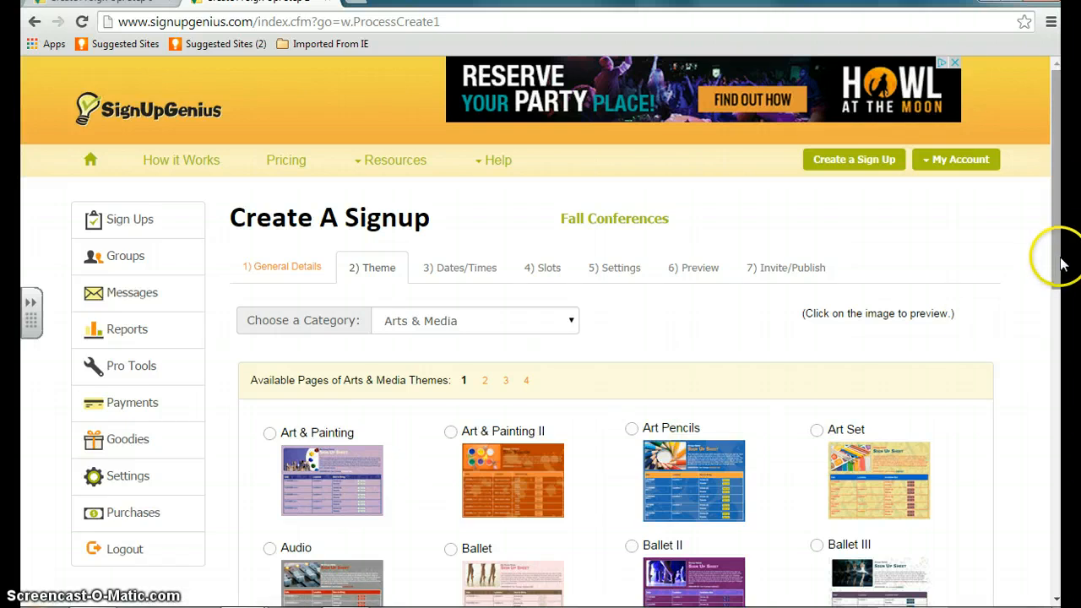
Step: Choose the red Autumn Leaves theme from the Fall & Fall Holidays category and continue to the dates and times stage
{"action": "left_click_drag", "start_coordinate": [1054, 253], "coordinate": [1057, 300]}
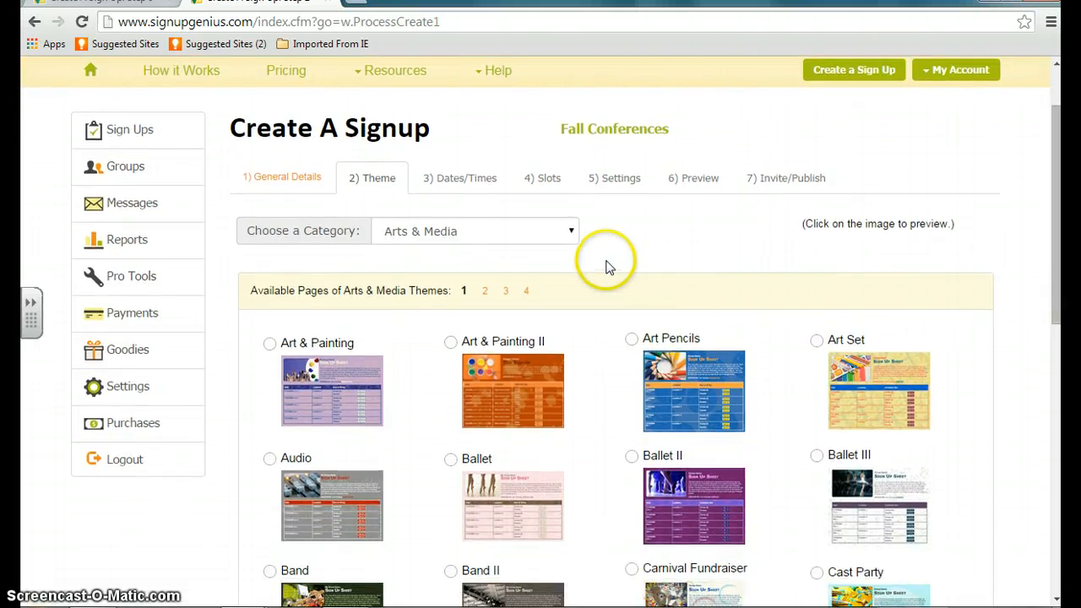
{"action": "left_click", "coordinate": [571, 232]}
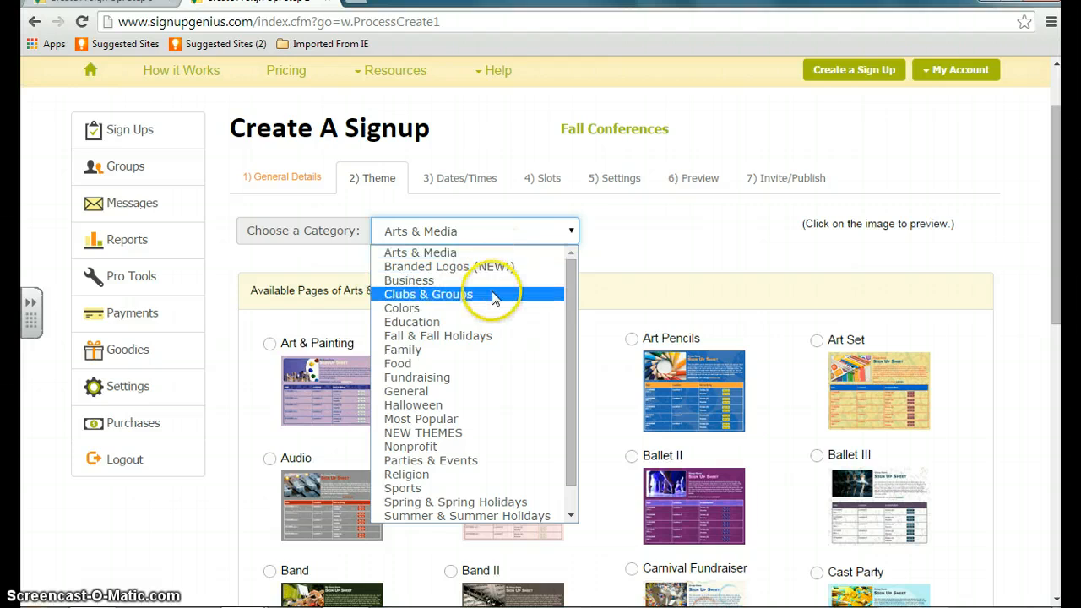
{"action": "left_click", "coordinate": [461, 338]}
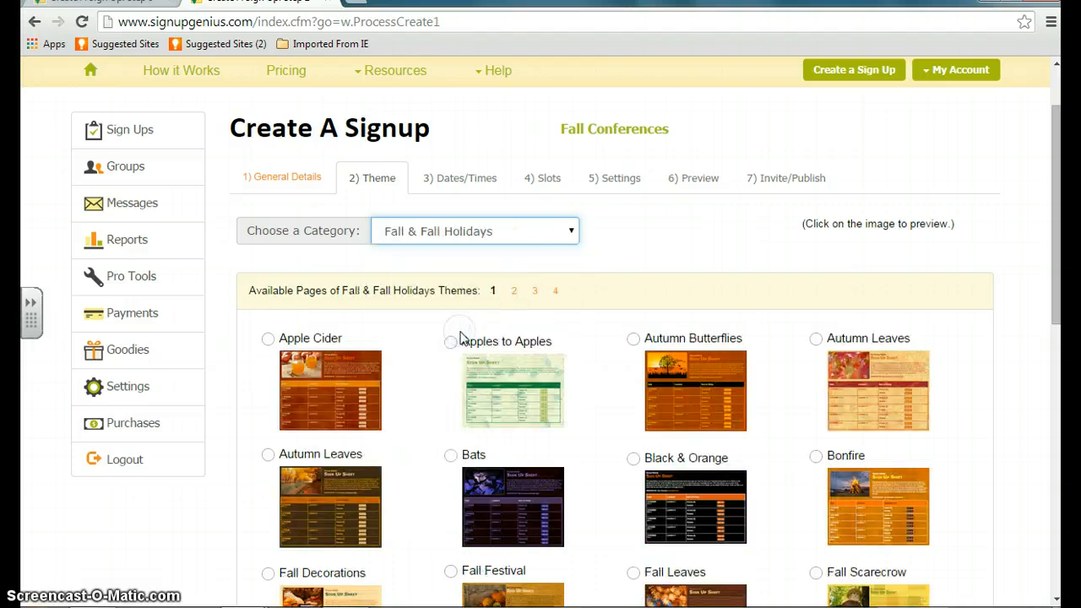
{"action": "left_click", "coordinate": [816, 339]}
{"action": "left_click_drag", "start_coordinate": [1057, 221], "coordinate": [1030, 340]}
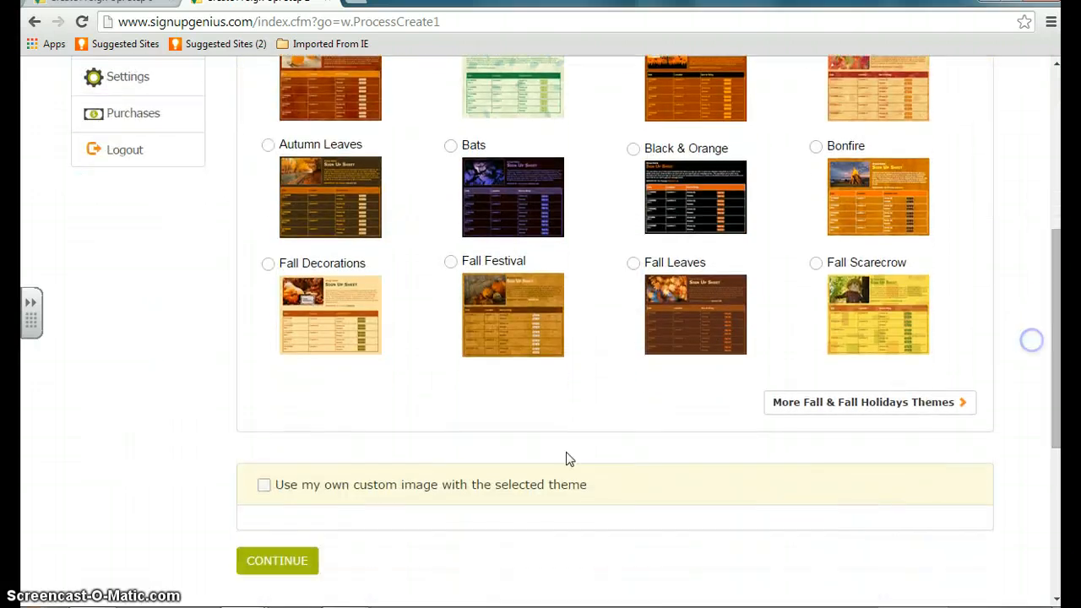
{"action": "left_click", "coordinate": [274, 563]}
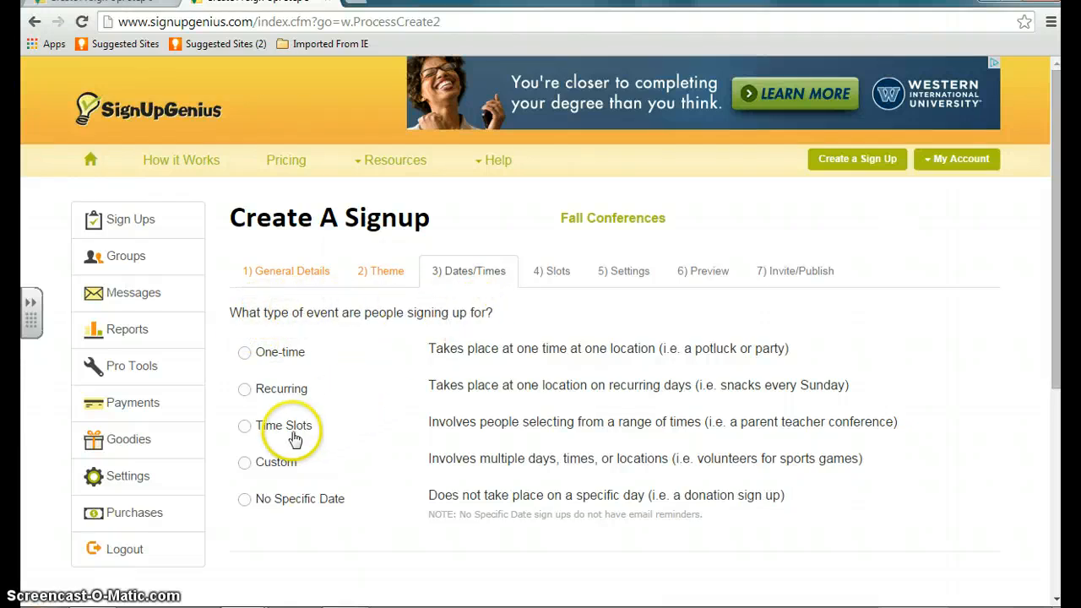
Step: Make the event a Time Slots type with start date 10/30/2014 and end date 10/31/2014
{"action": "left_click", "coordinate": [245, 427]}
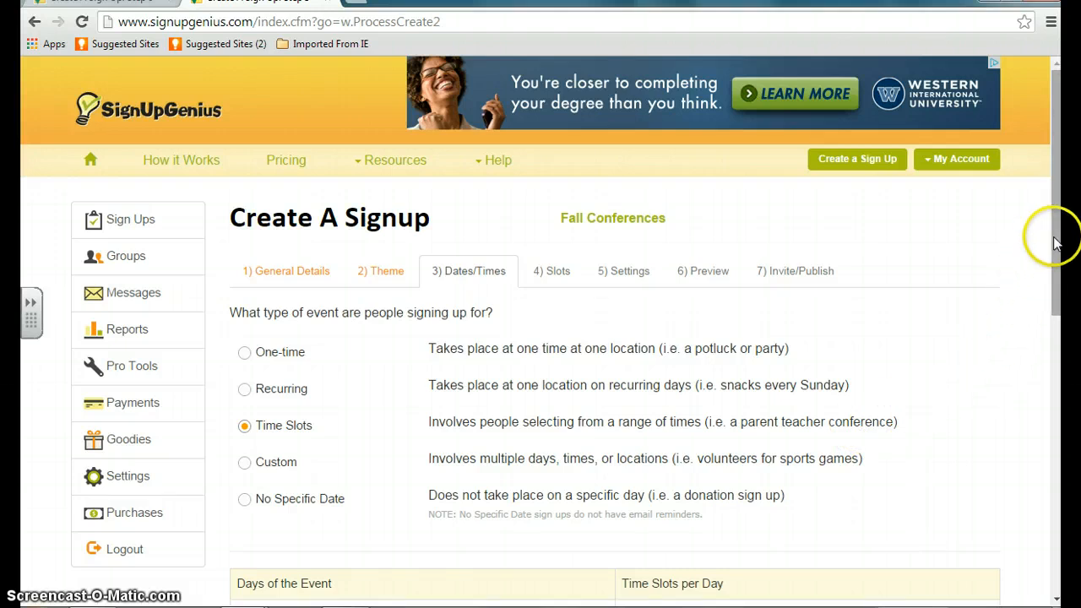
{"action": "left_click_drag", "start_coordinate": [1055, 242], "coordinate": [1055, 369]}
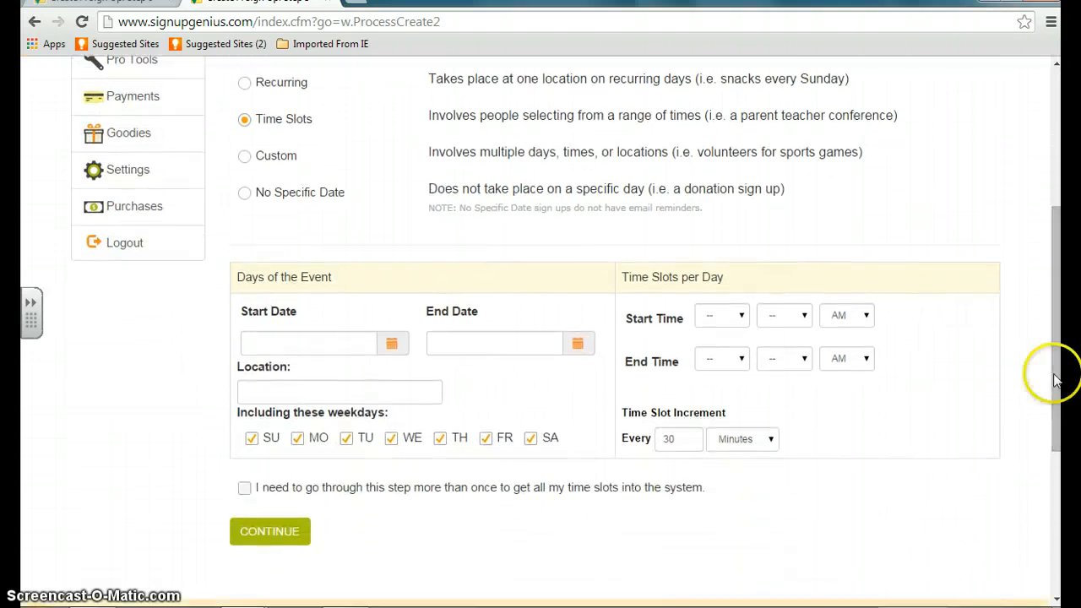
{"action": "left_click", "coordinate": [392, 342]}
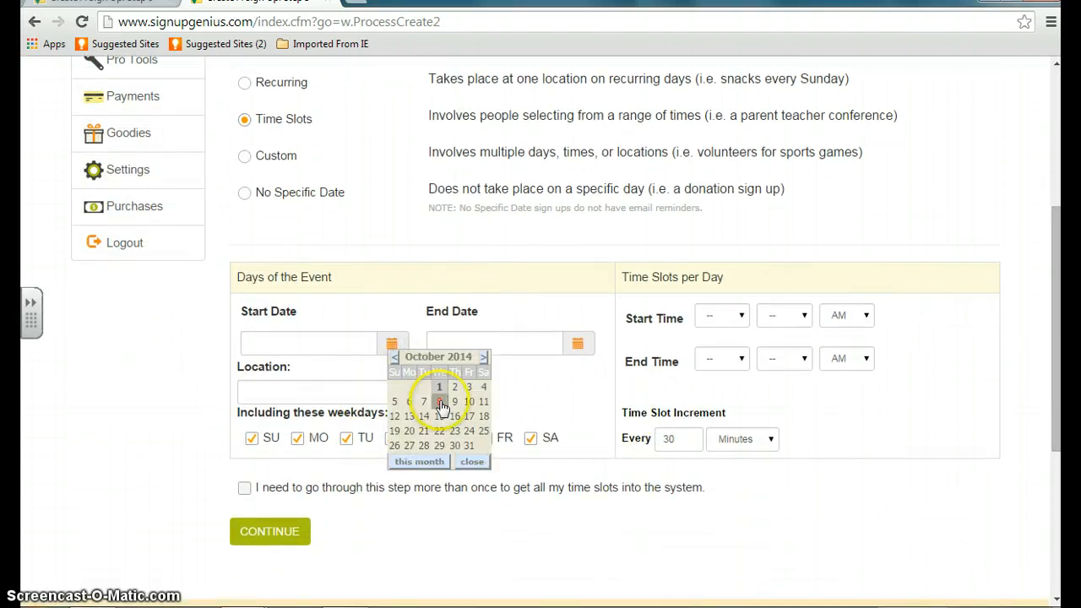
{"action": "left_click", "coordinate": [454, 445]}
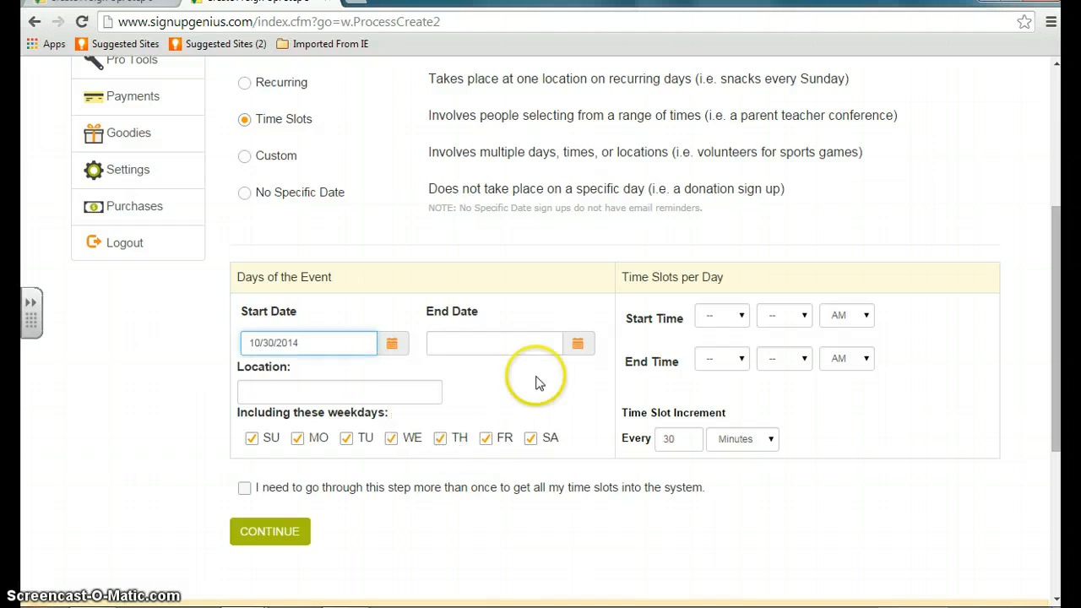
{"action": "left_click", "coordinate": [572, 348]}
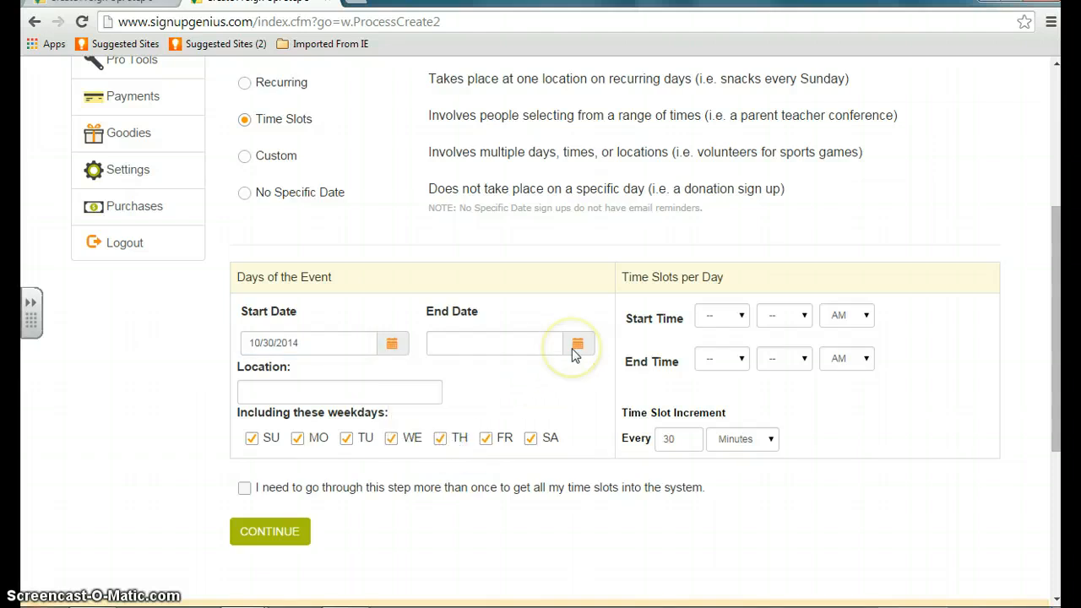
{"action": "left_click", "coordinate": [577, 345]}
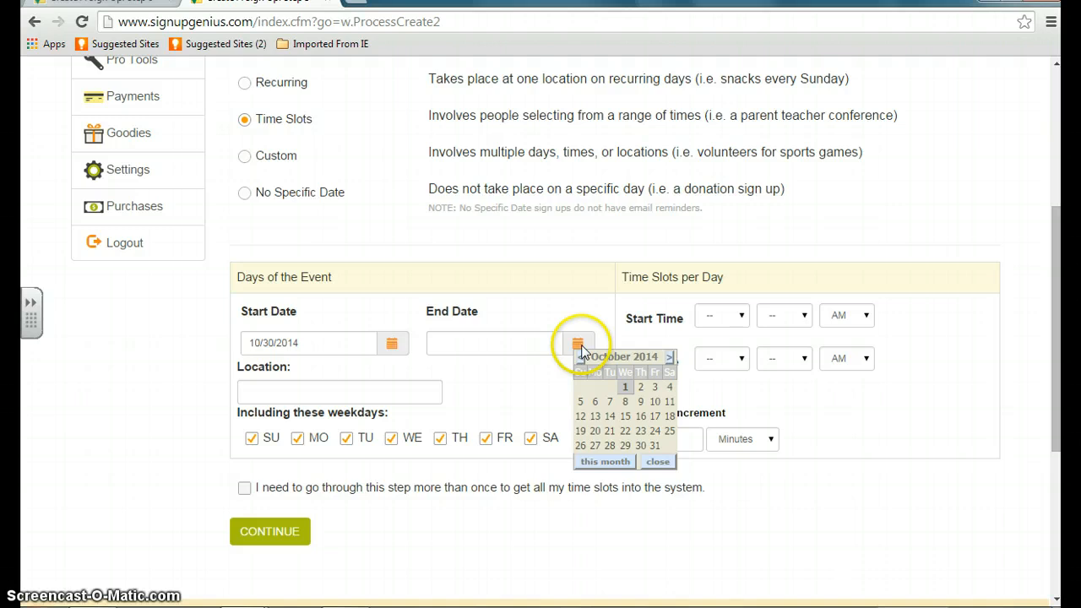
{"action": "left_click", "coordinate": [656, 445]}
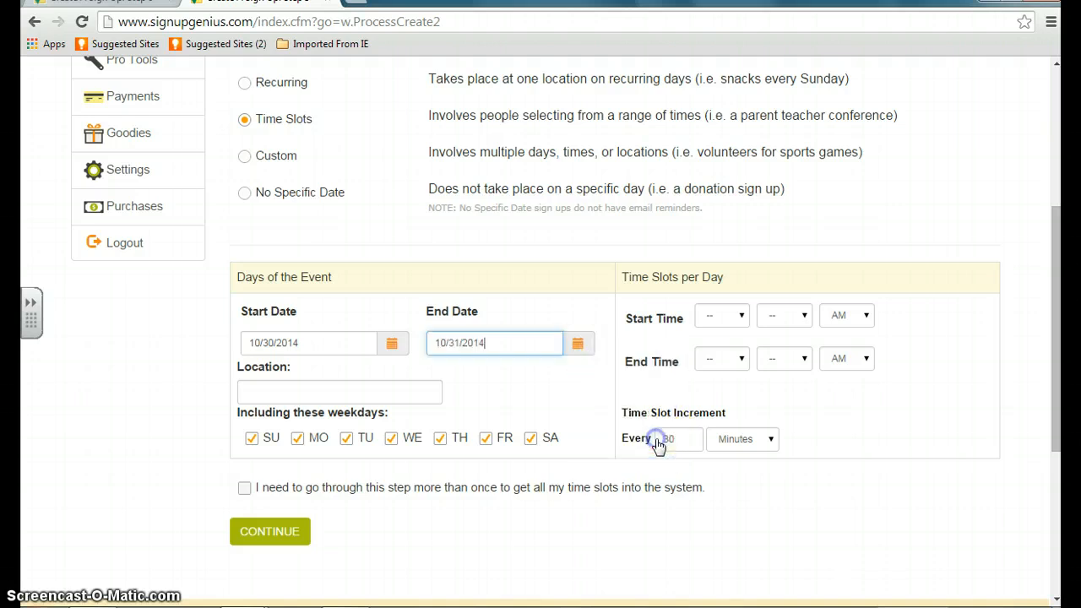
Step: Enter the location "ASMS U251" and include only Thursday and Friday as weekdays
{"action": "left_click", "coordinate": [264, 391]}
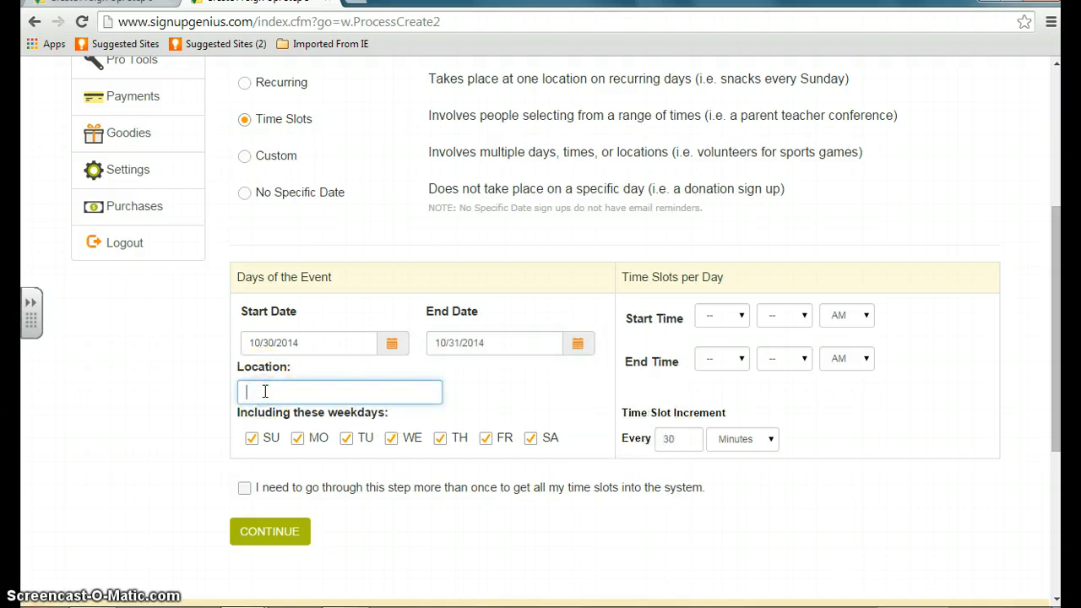
{"action": "type", "text": "ASMS "}
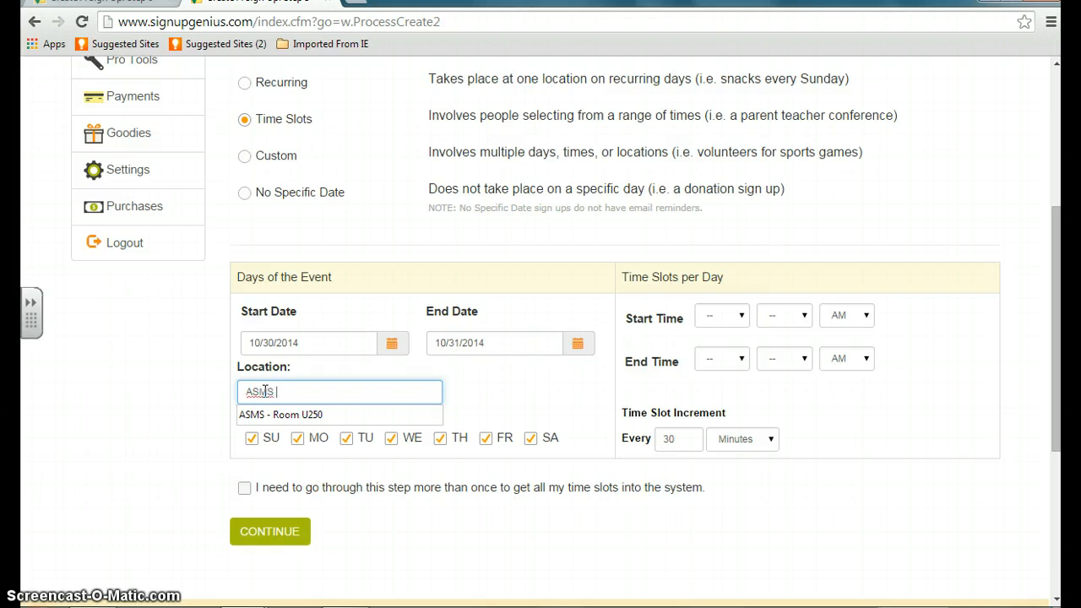
{"action": "type", "text": "U251"}
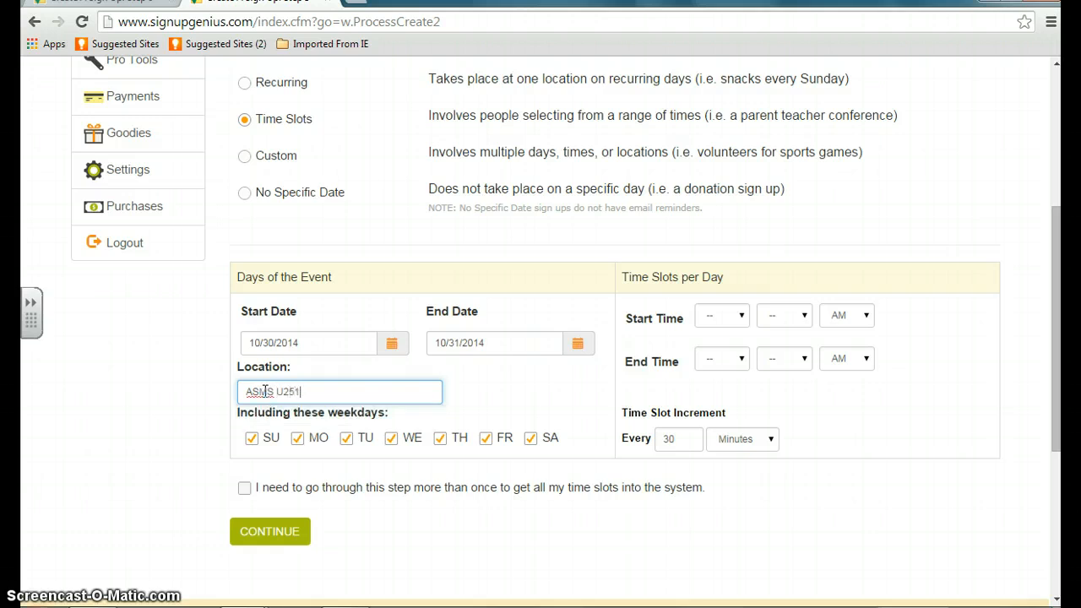
{"action": "left_click", "coordinate": [297, 438]}
{"action": "left_click", "coordinate": [347, 438]}
{"action": "left_click", "coordinate": [392, 439]}
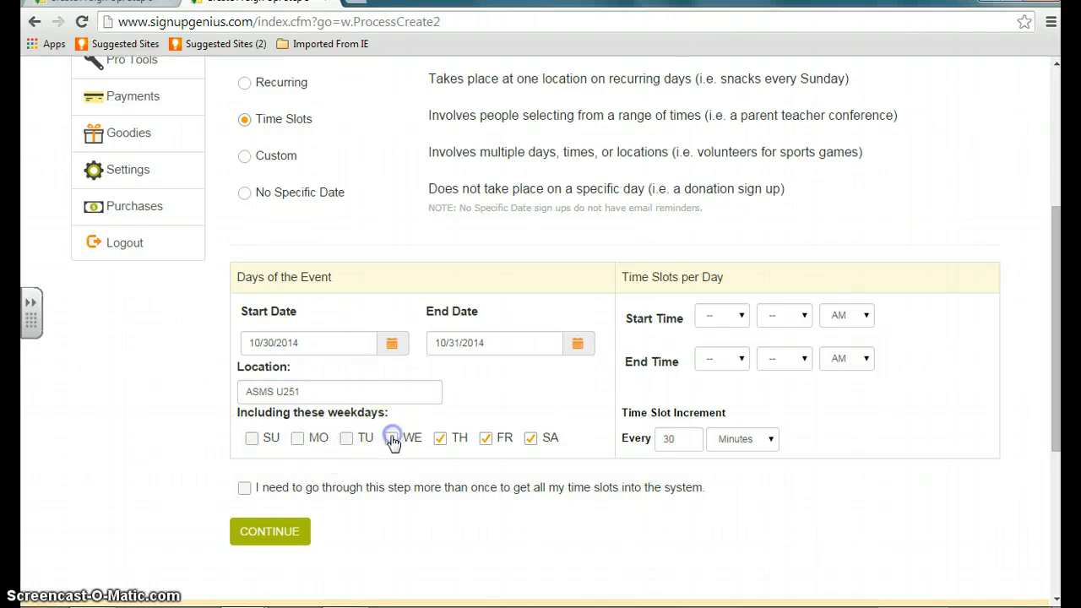
{"action": "left_click", "coordinate": [530, 442]}
Step: Set the daily start time of the time slots to 11:15 AM
{"action": "left_click", "coordinate": [741, 316]}
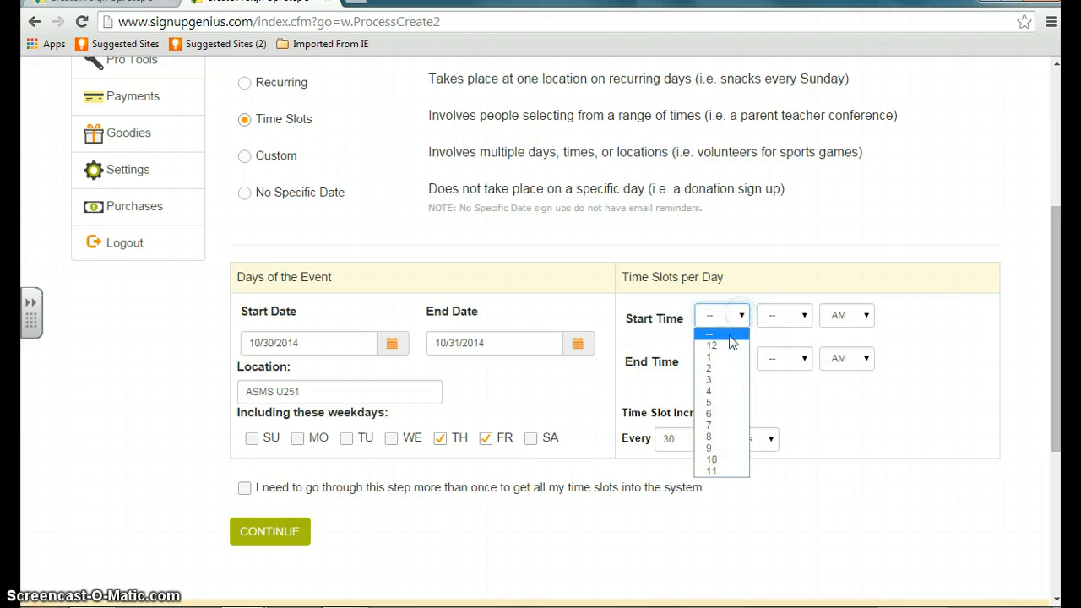
{"action": "left_click", "coordinate": [711, 471]}
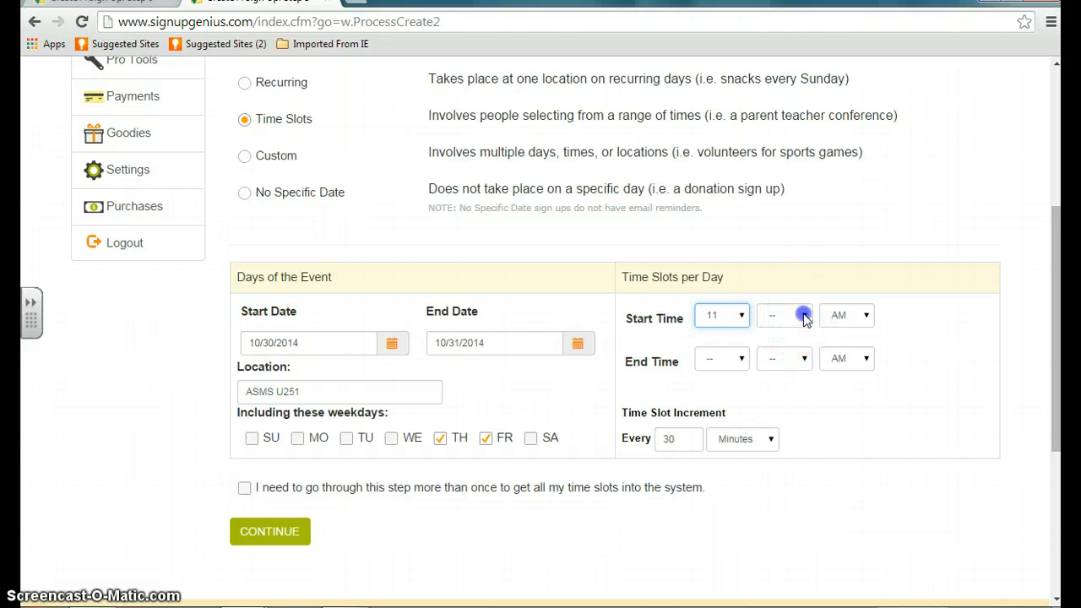
{"action": "left_click", "coordinate": [802, 315]}
{"action": "left_click", "coordinate": [780, 381]}
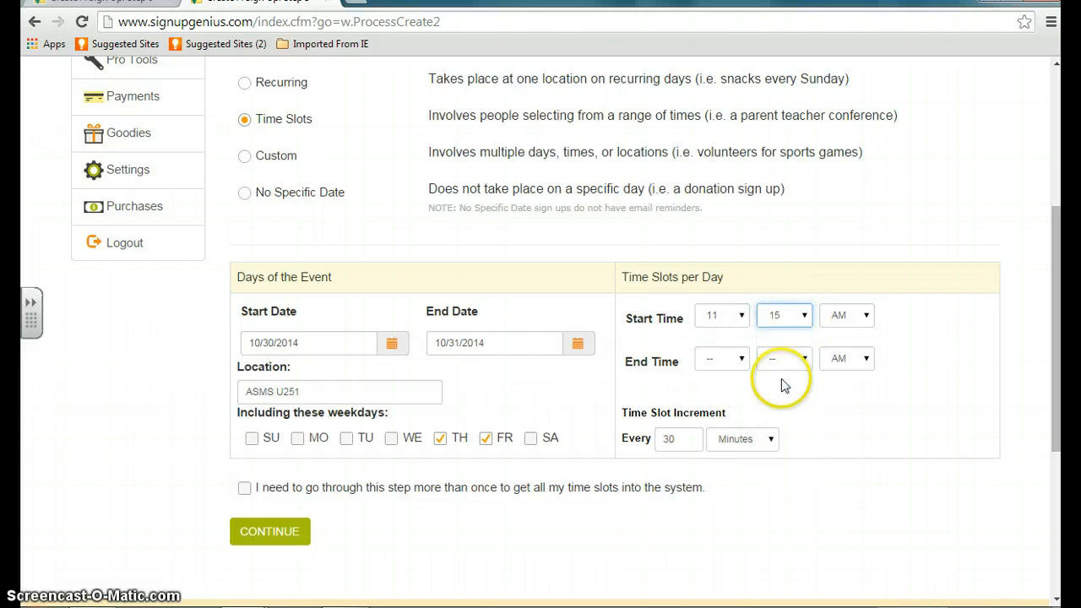
Step: Set the daily end time of the time slots to 3:00 PM
{"action": "left_click", "coordinate": [741, 358]}
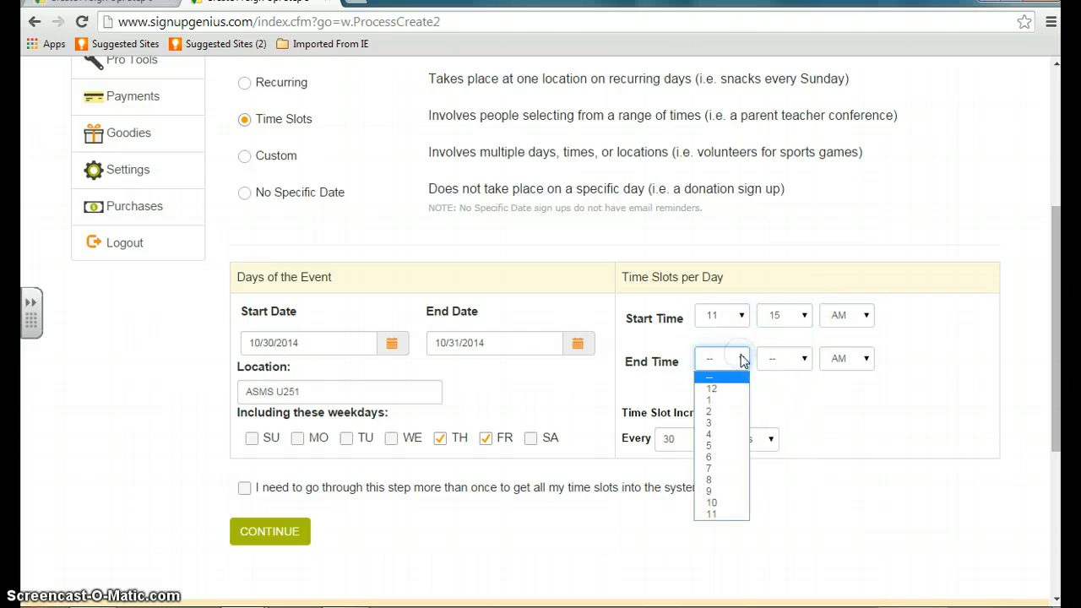
{"action": "left_click", "coordinate": [723, 422]}
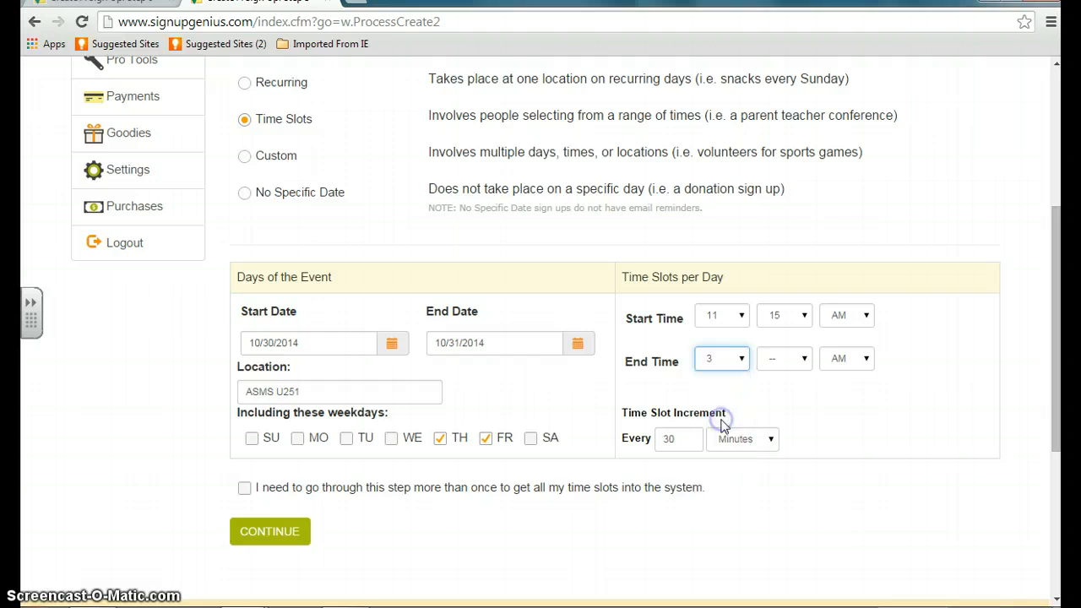
{"action": "left_click", "coordinate": [805, 358]}
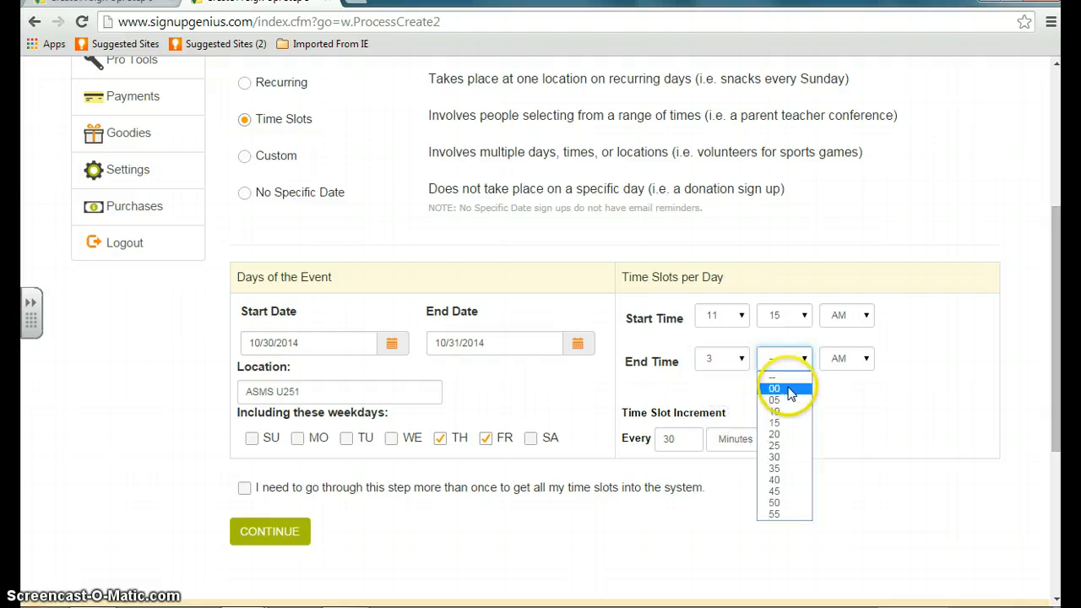
{"action": "left_click", "coordinate": [787, 387]}
{"action": "left_click", "coordinate": [862, 357]}
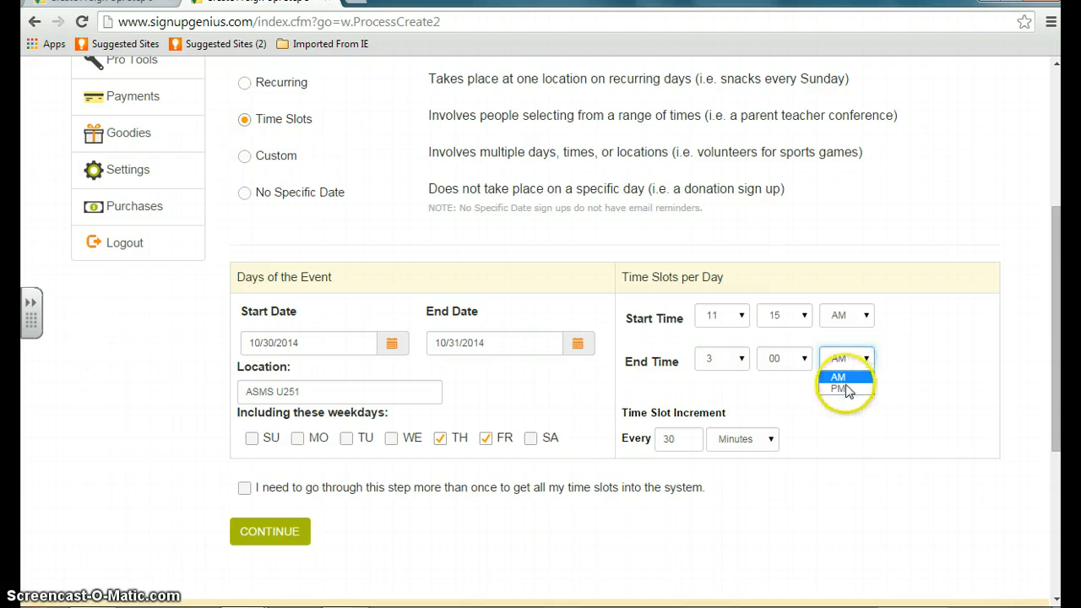
{"action": "left_click", "coordinate": [844, 388]}
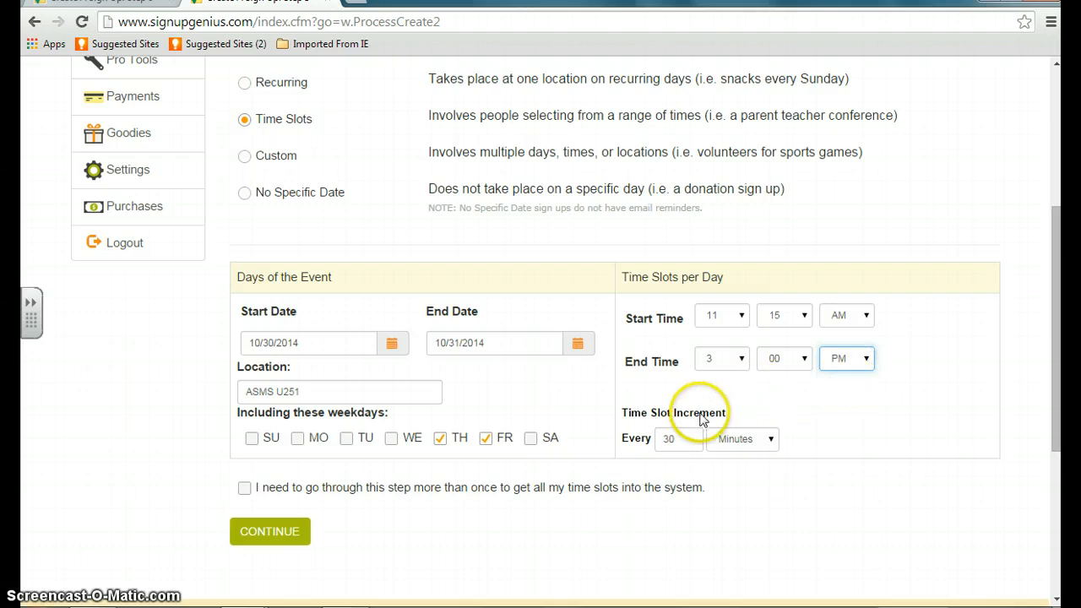
Step: Set the time slot increment to 15 minutes and submit the slots with the option to go through this step more than once
{"action": "left_click", "coordinate": [670, 438]}
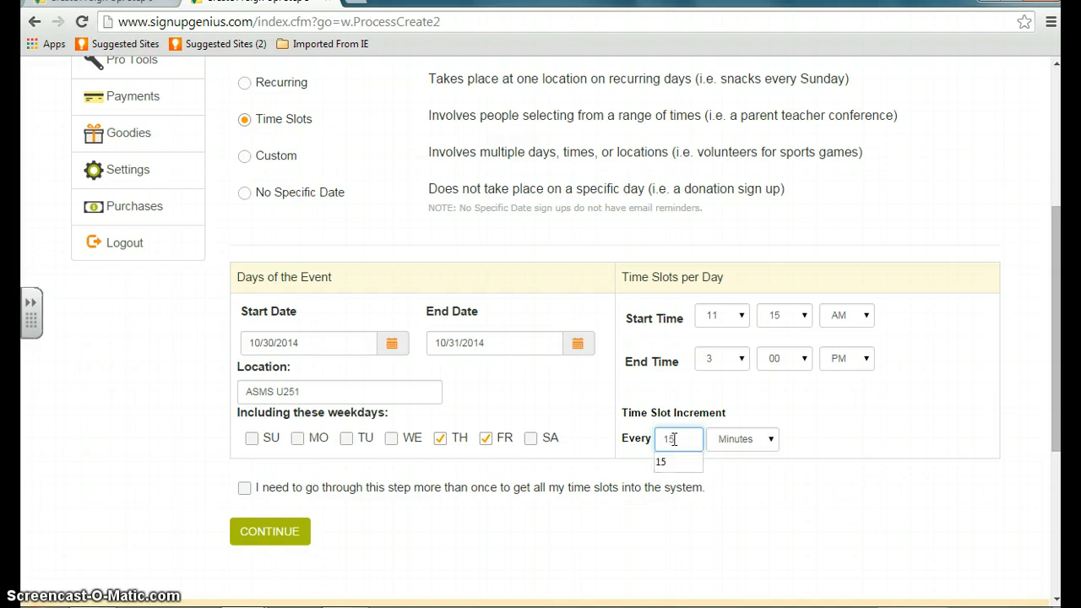
{"action": "type", "text": "15"}
{"action": "left_click", "coordinate": [729, 478]}
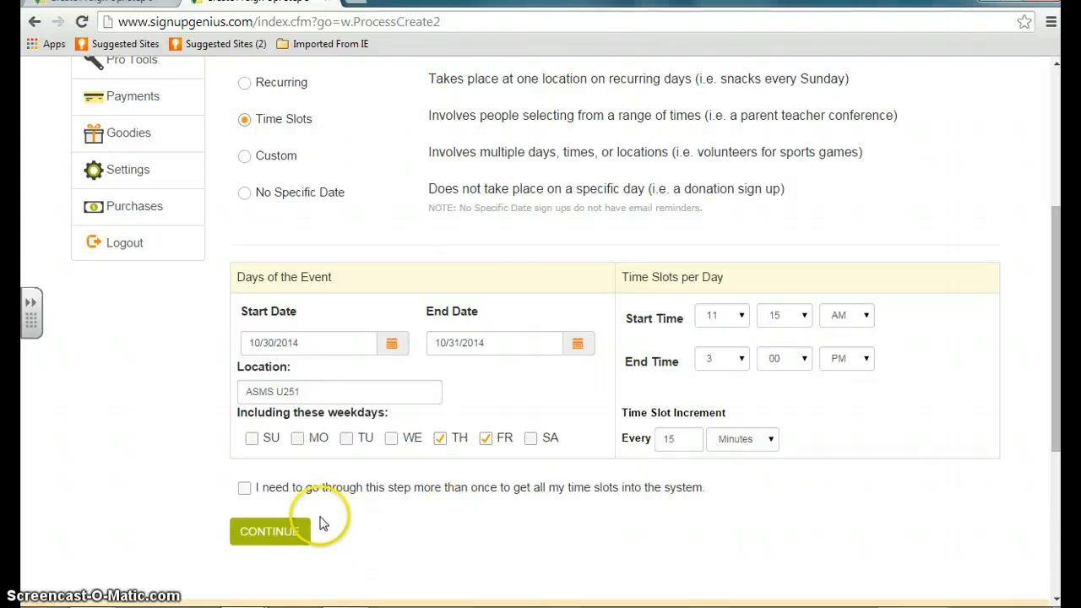
{"action": "left_click", "coordinate": [244, 488]}
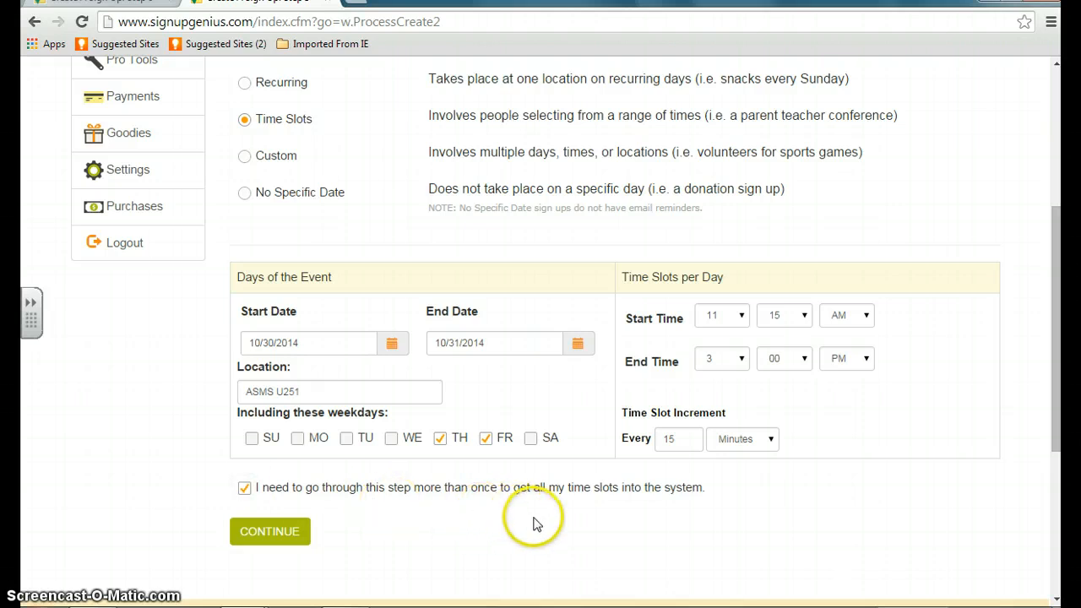
{"action": "left_click", "coordinate": [260, 535]}
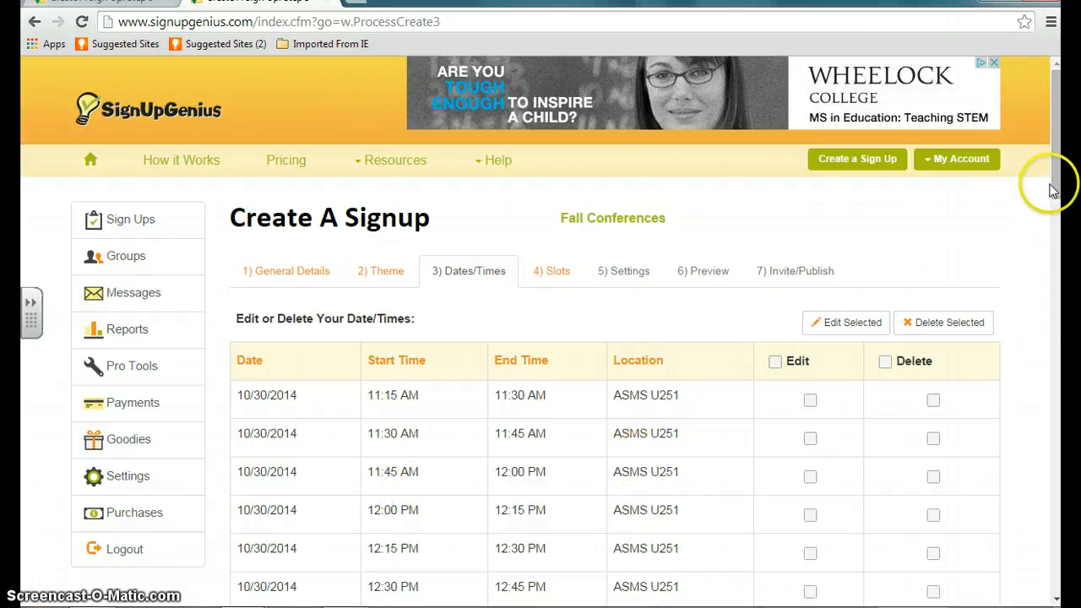
Step: Change the 11:30 AM slot on 10/30/2014 to run from 11:35 AM to 11:50 AM and save the update
{"action": "left_click_drag", "start_coordinate": [1054, 177], "coordinate": [1059, 239]}
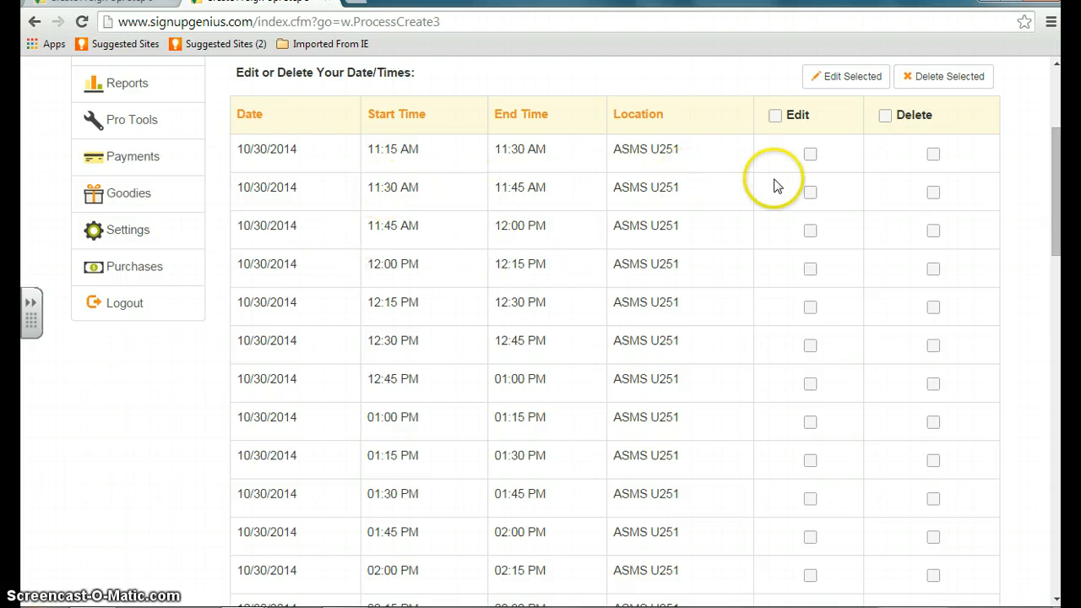
{"action": "left_click", "coordinate": [808, 191]}
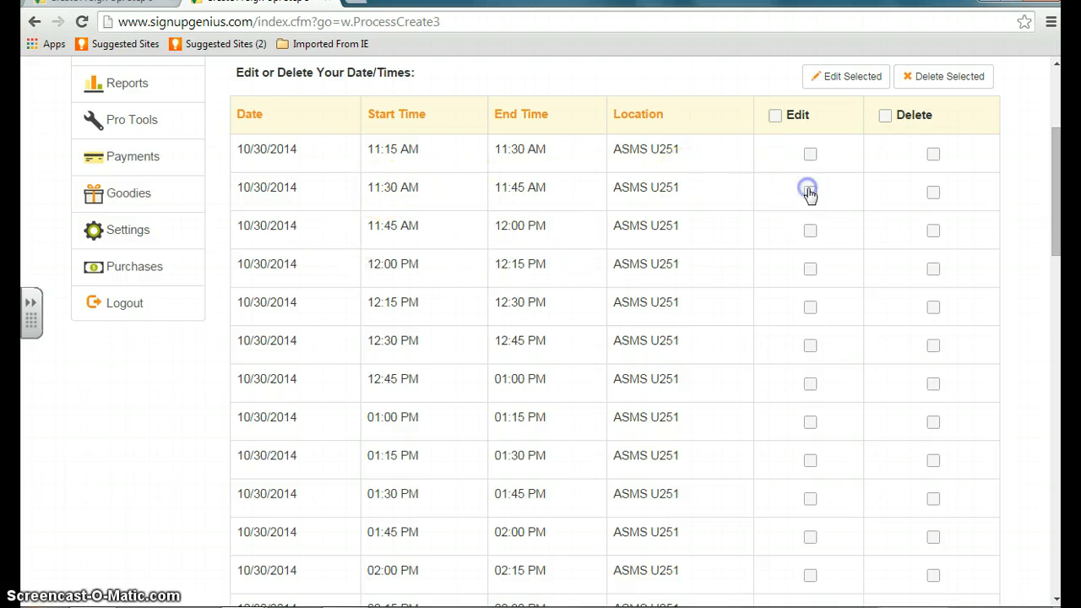
{"action": "left_click", "coordinate": [832, 77]}
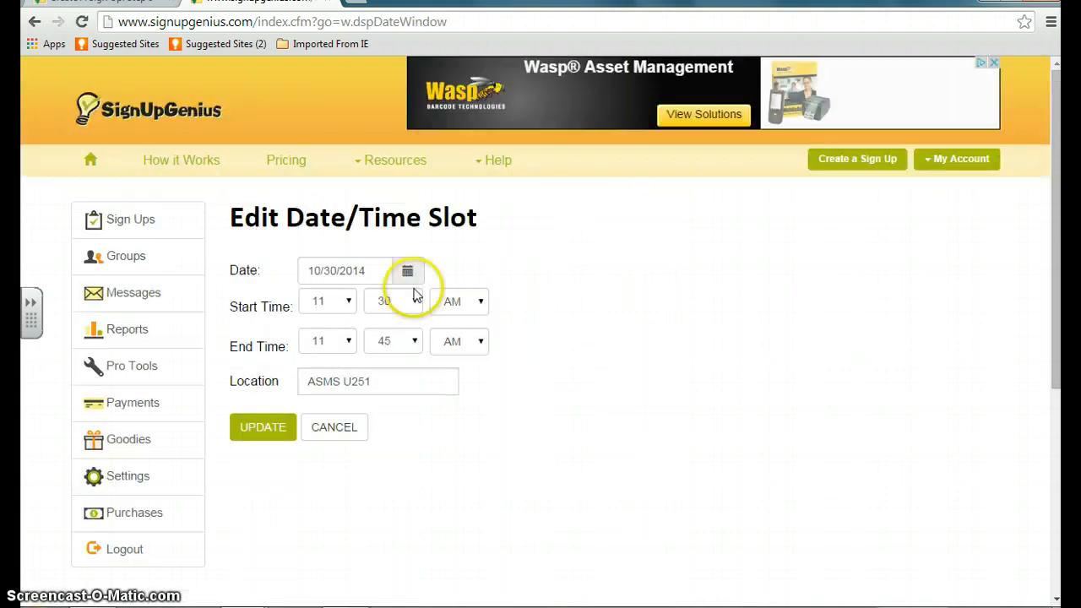
{"action": "left_click", "coordinate": [411, 300]}
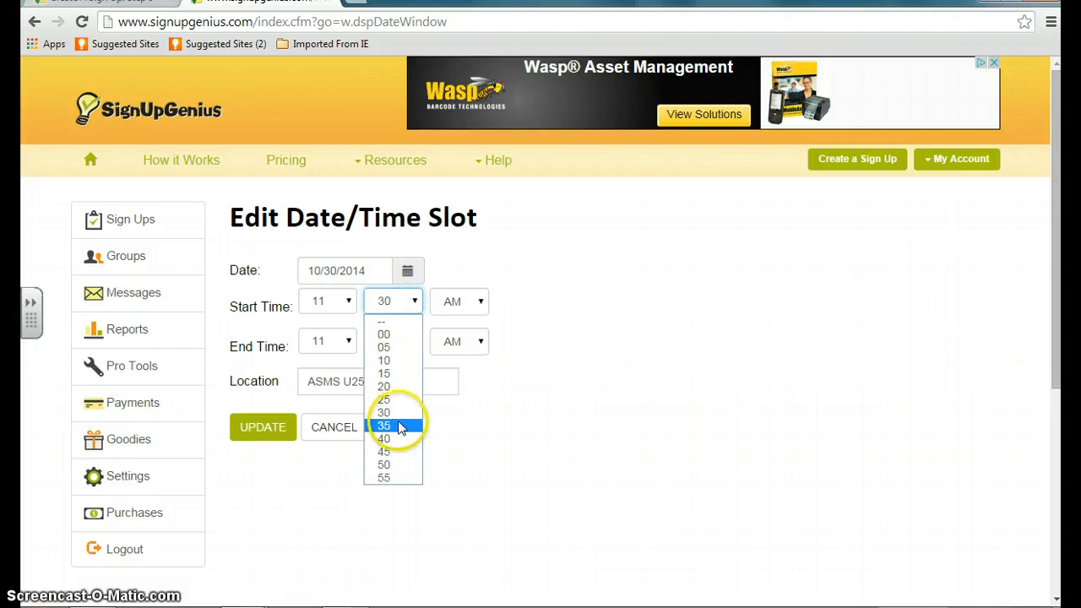
{"action": "left_click", "coordinate": [401, 427]}
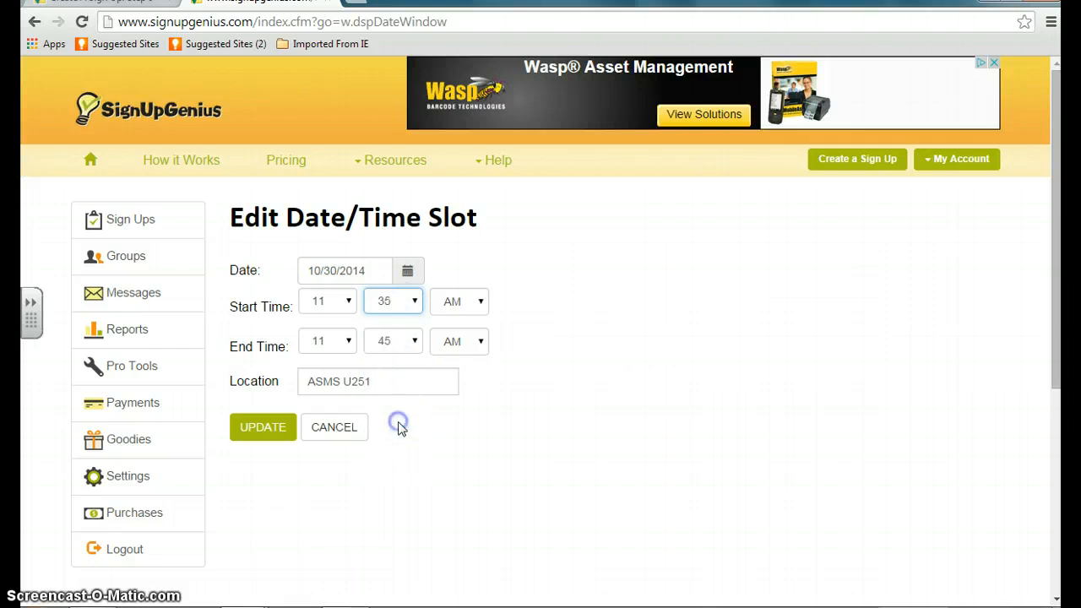
{"action": "left_click", "coordinate": [413, 341]}
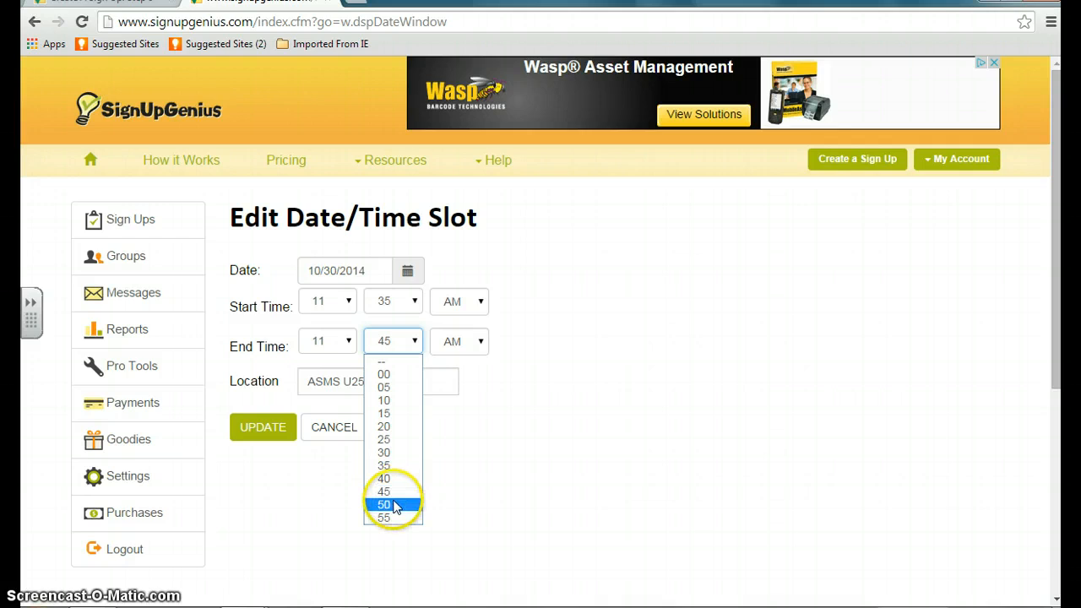
{"action": "left_click", "coordinate": [392, 504]}
{"action": "left_click", "coordinate": [278, 427]}
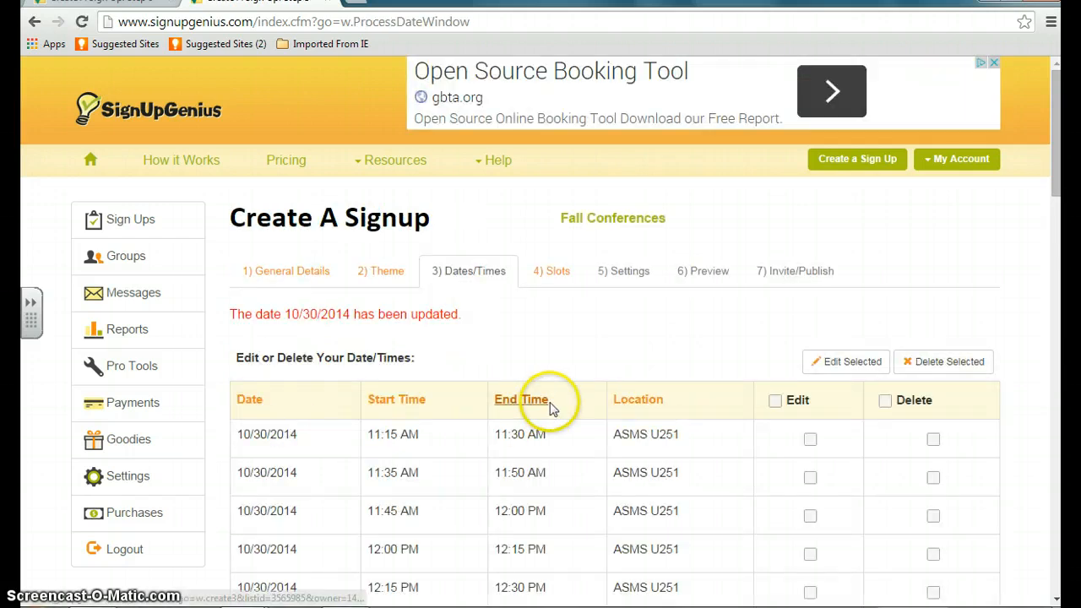
Step: Edit the 11:35 AM slot on 10/30/2014 so it runs from 11:30 AM to 11:45 AM, and save the update
{"action": "left_click_drag", "start_coordinate": [1062, 157], "coordinate": [1054, 185]}
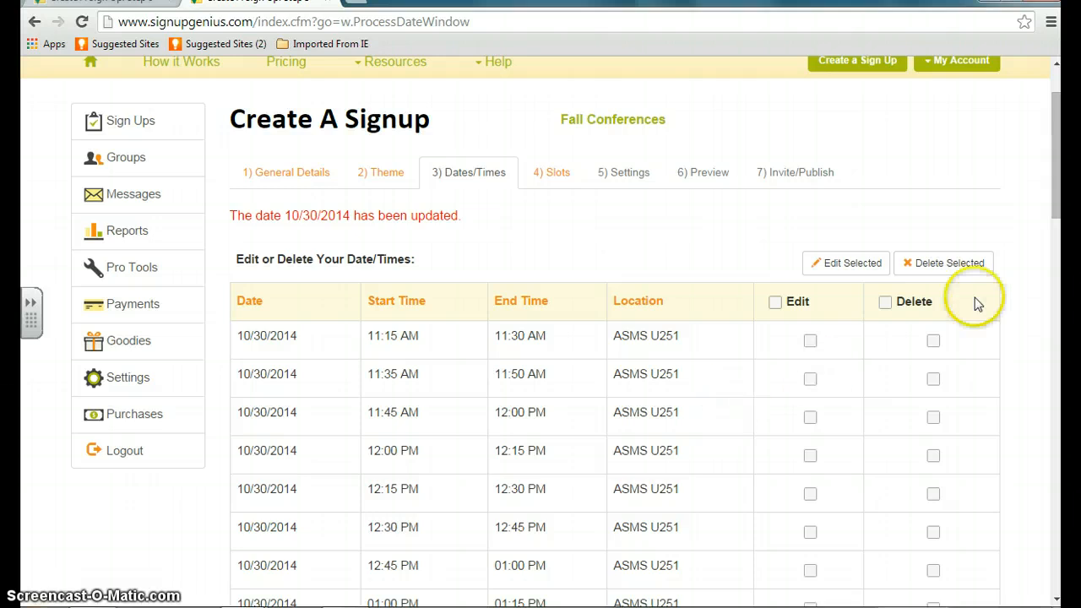
{"action": "left_click_drag", "start_coordinate": [1061, 154], "coordinate": [1052, 185]}
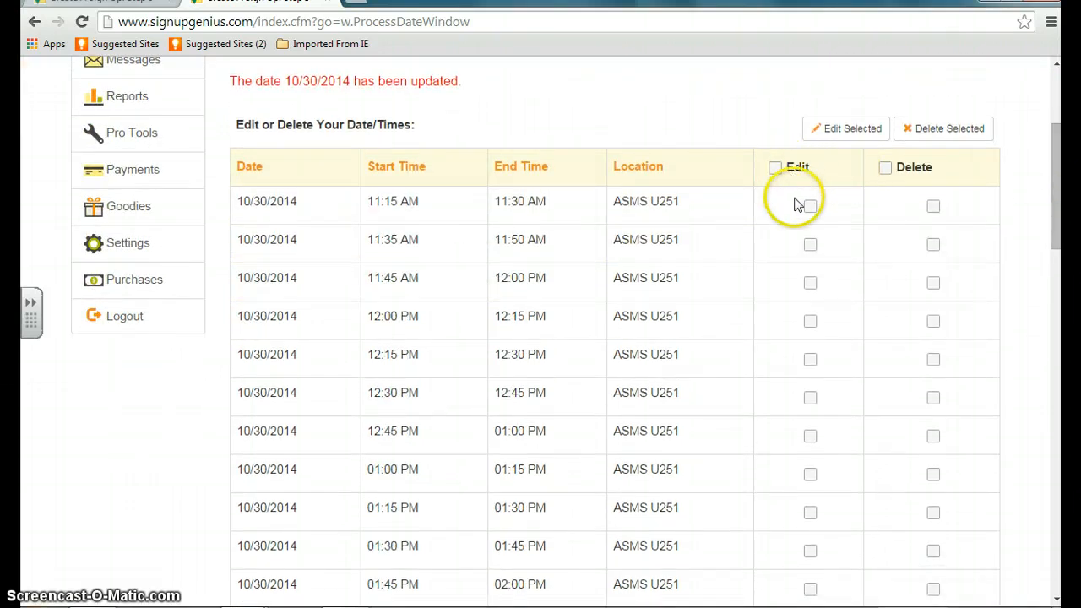
{"action": "left_click", "coordinate": [807, 244]}
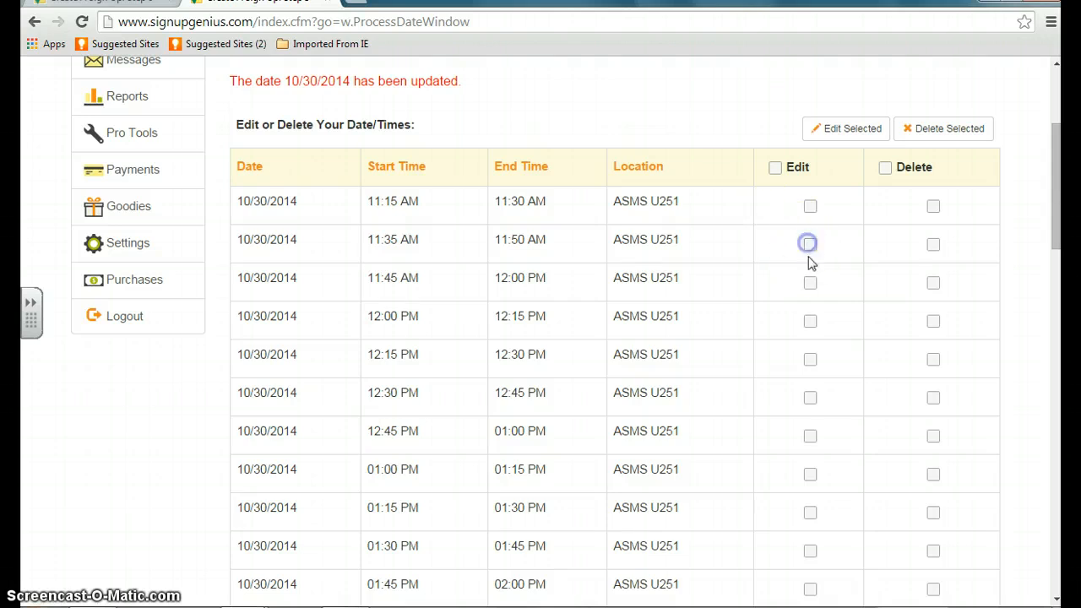
{"action": "left_click", "coordinate": [809, 282]}
{"action": "left_click", "coordinate": [810, 325]}
{"action": "left_click", "coordinate": [811, 285]}
{"action": "left_click", "coordinate": [836, 135]}
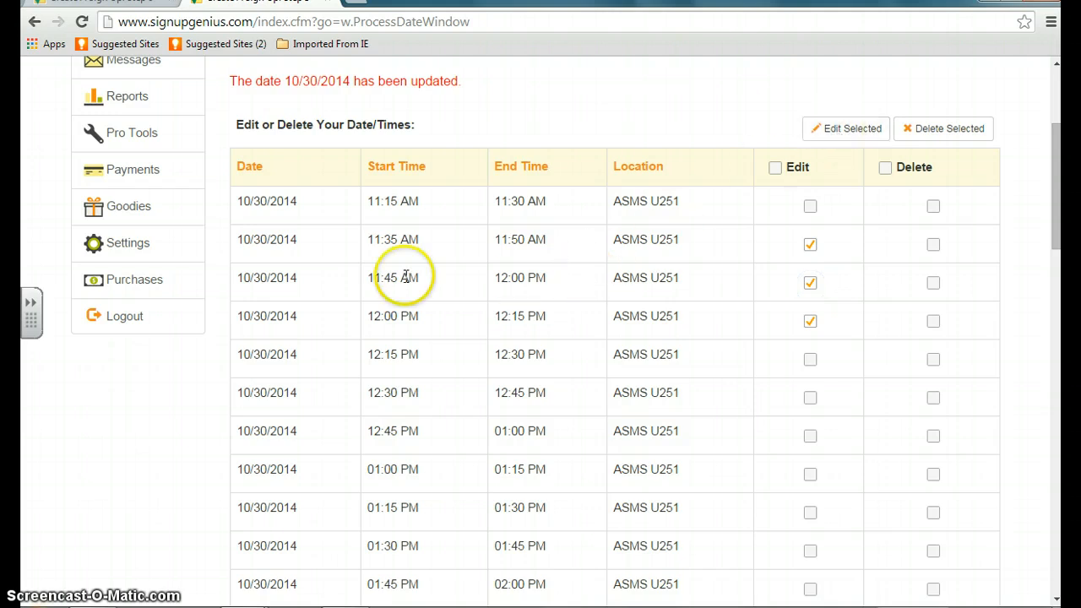
{"action": "left_click", "coordinate": [809, 319]}
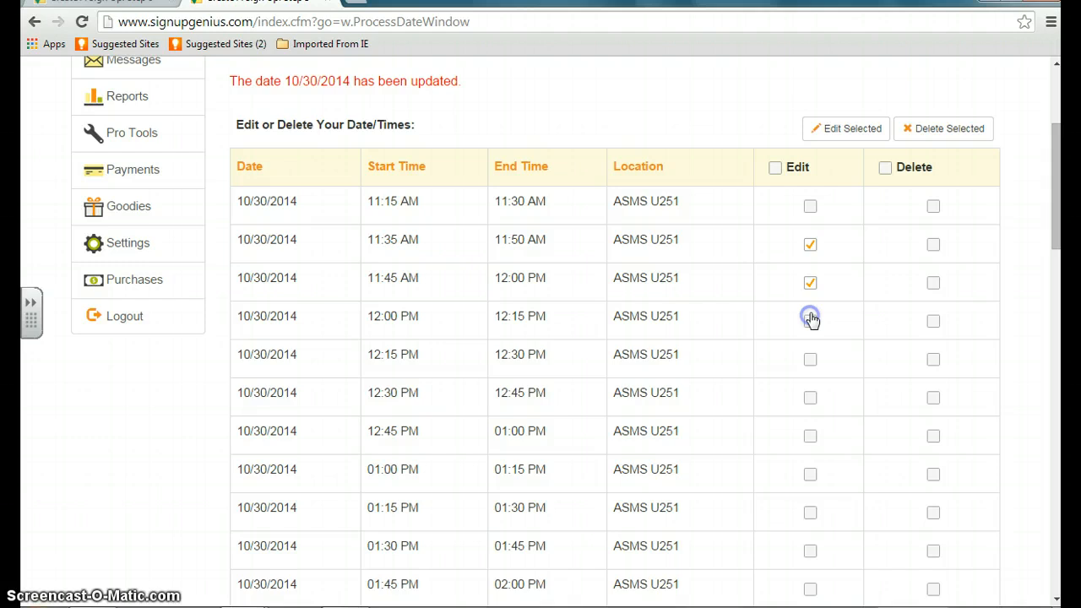
{"action": "left_click", "coordinate": [845, 129]}
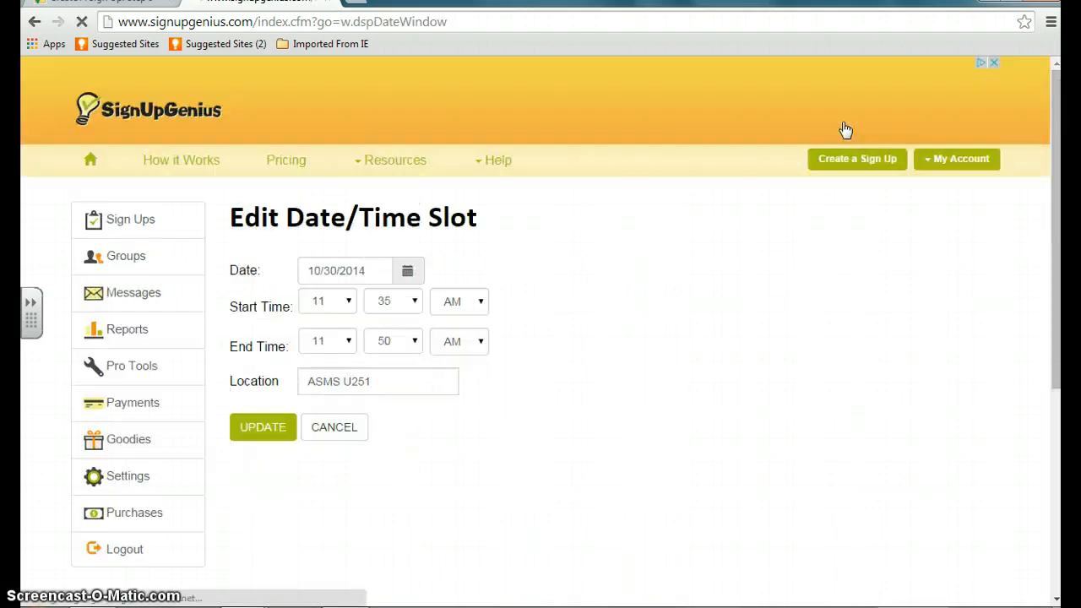
{"action": "left_click", "coordinate": [412, 301]}
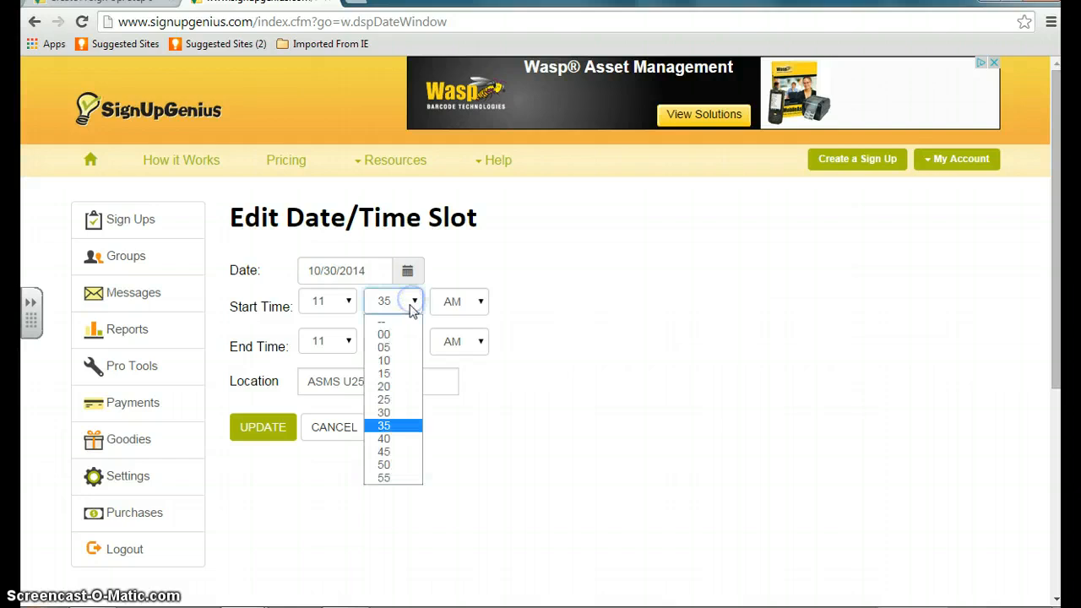
{"action": "left_click", "coordinate": [391, 410]}
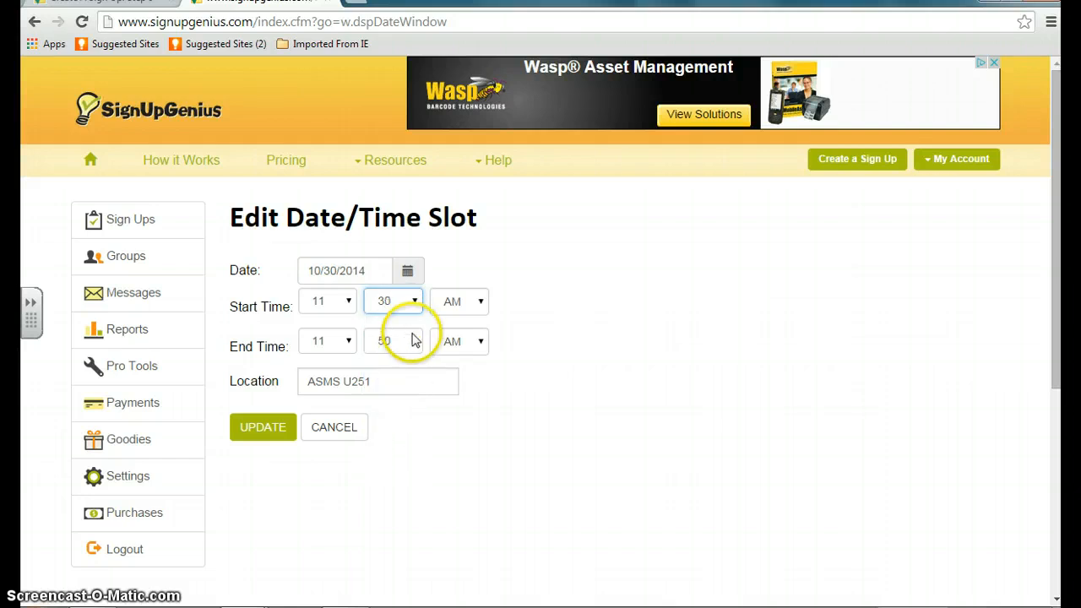
{"action": "left_click", "coordinate": [414, 340]}
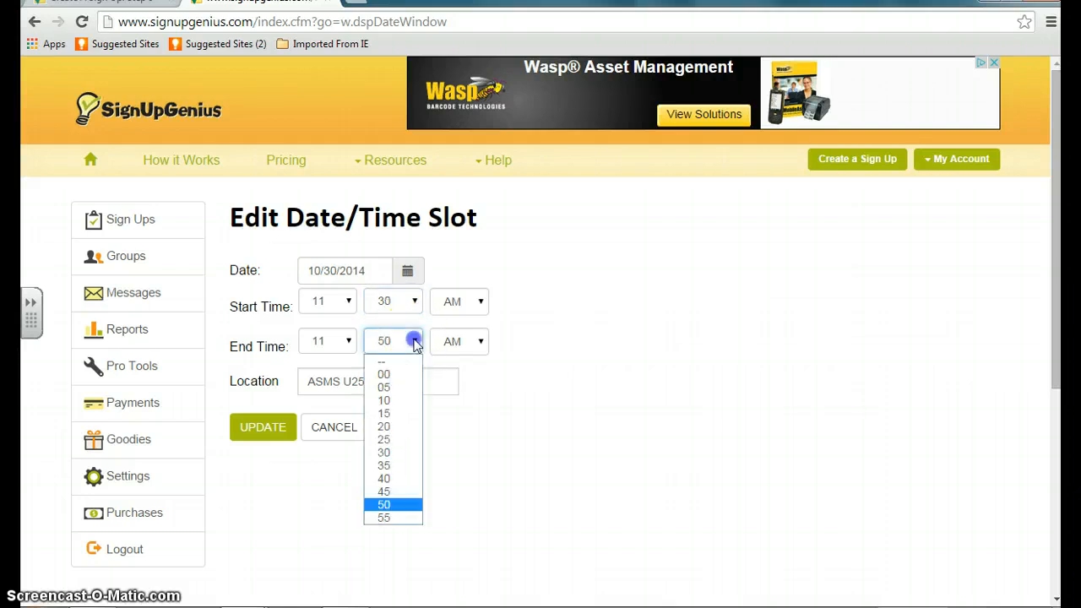
{"action": "left_click", "coordinate": [390, 492]}
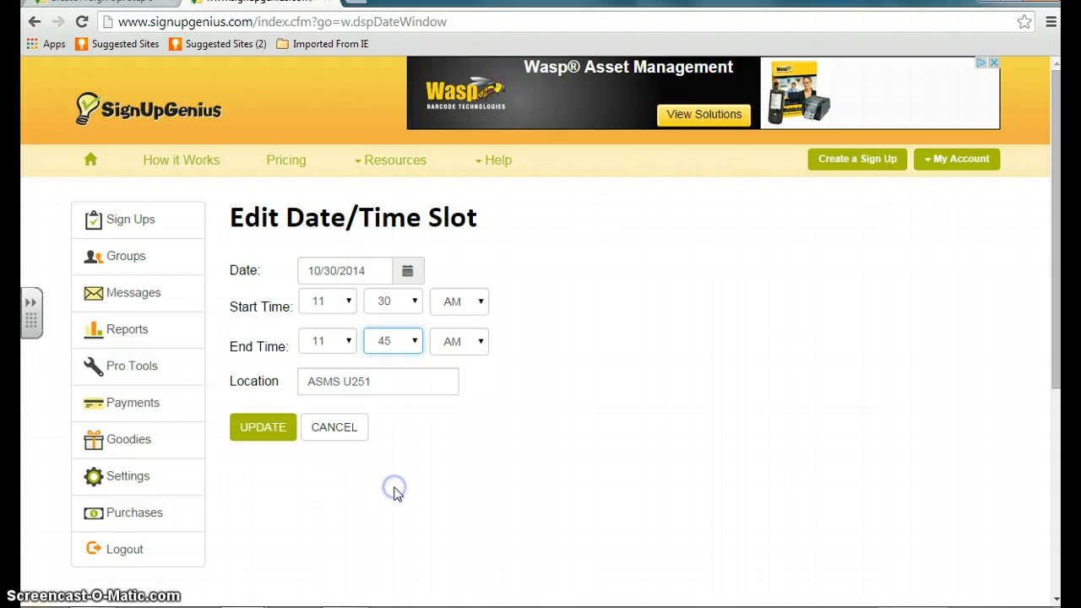
{"action": "left_click", "coordinate": [272, 437]}
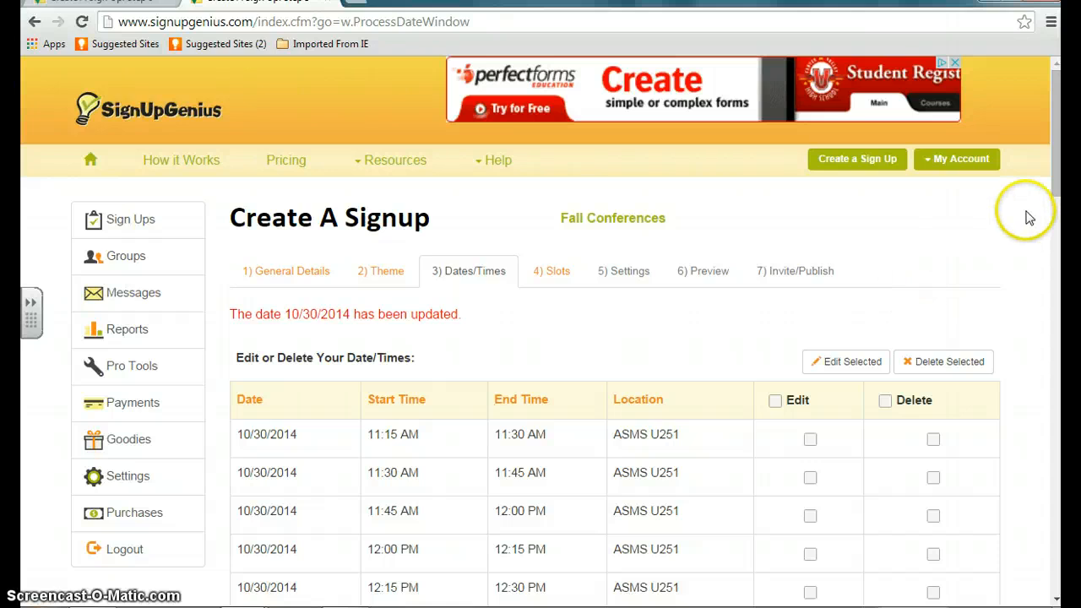
Step: Review the generated date and time list and continue to the slots stage without adding new dates
{"action": "left_click_drag", "start_coordinate": [1051, 123], "coordinate": [1052, 195]}
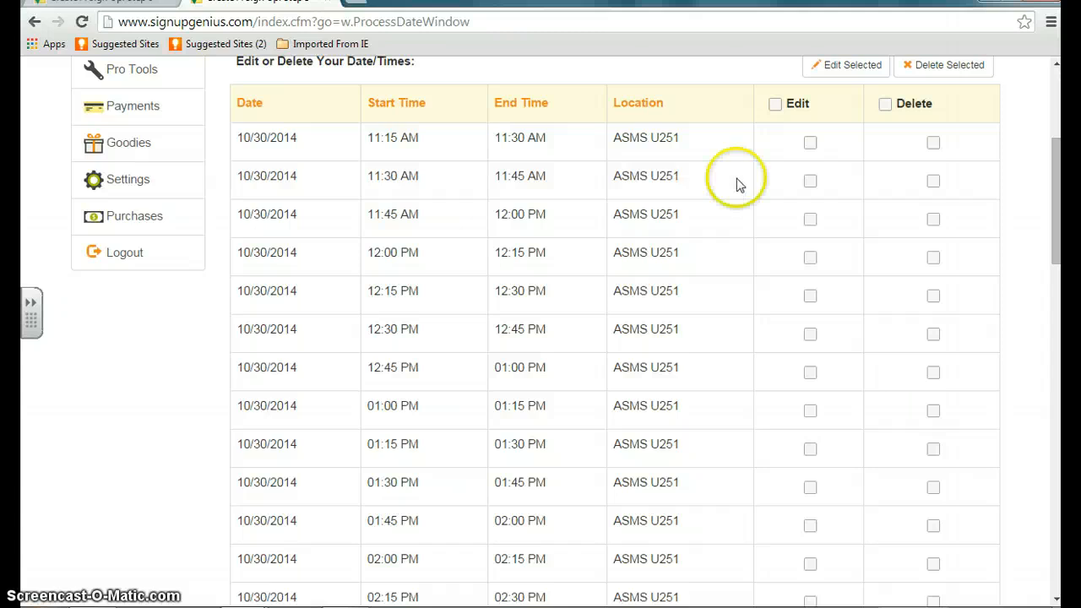
{"action": "left_click_drag", "start_coordinate": [1055, 190], "coordinate": [1055, 462]}
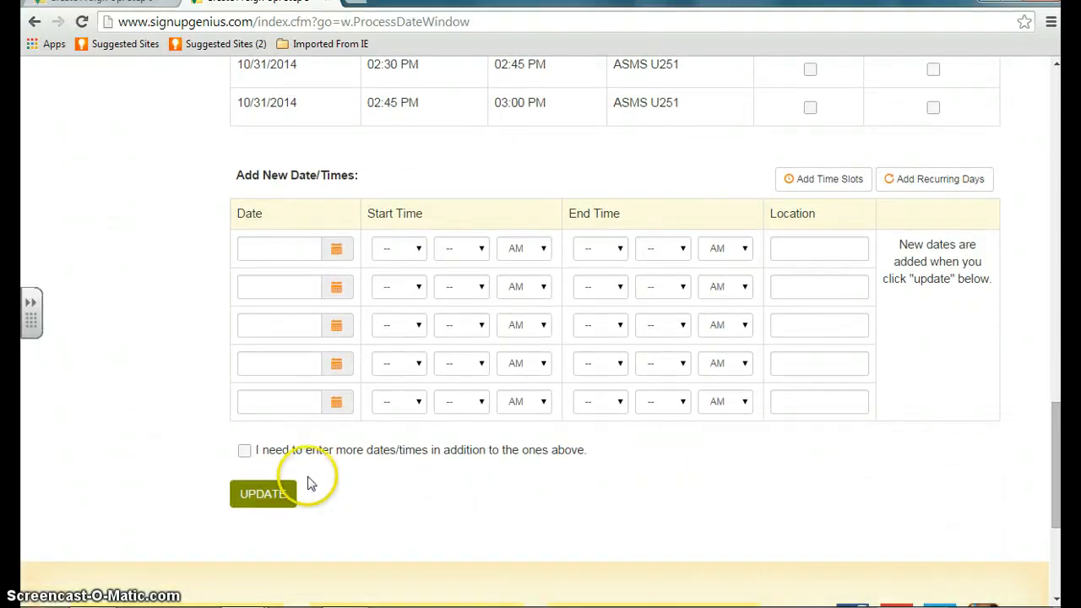
{"action": "left_click", "coordinate": [261, 505]}
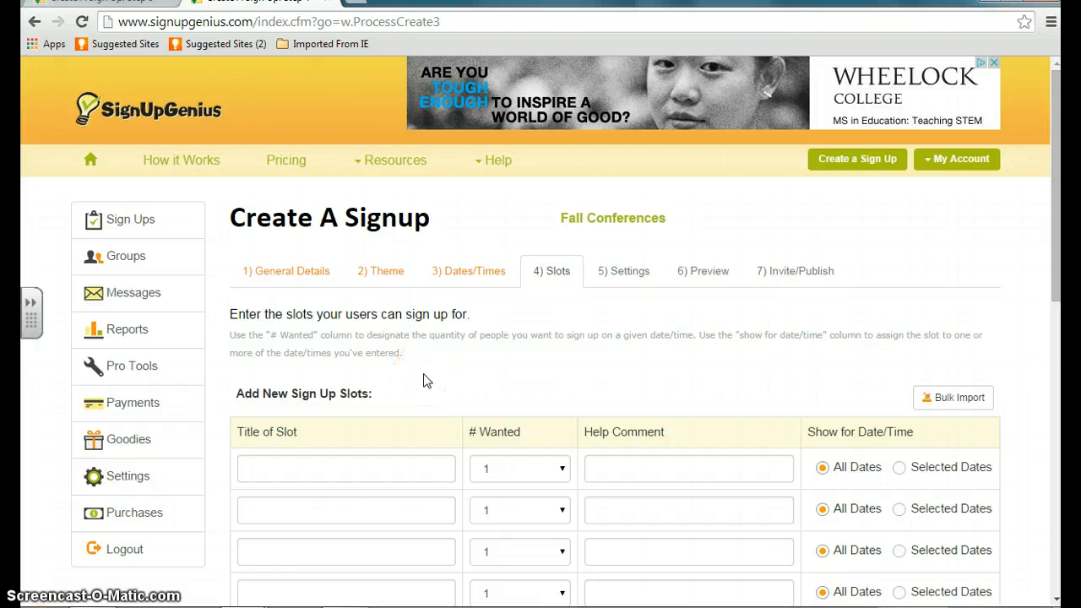
Step: Title the first sign up slot "Conference" and continue to the settings stage
{"action": "left_click", "coordinate": [272, 476]}
{"action": "type", "text": "Conference"}
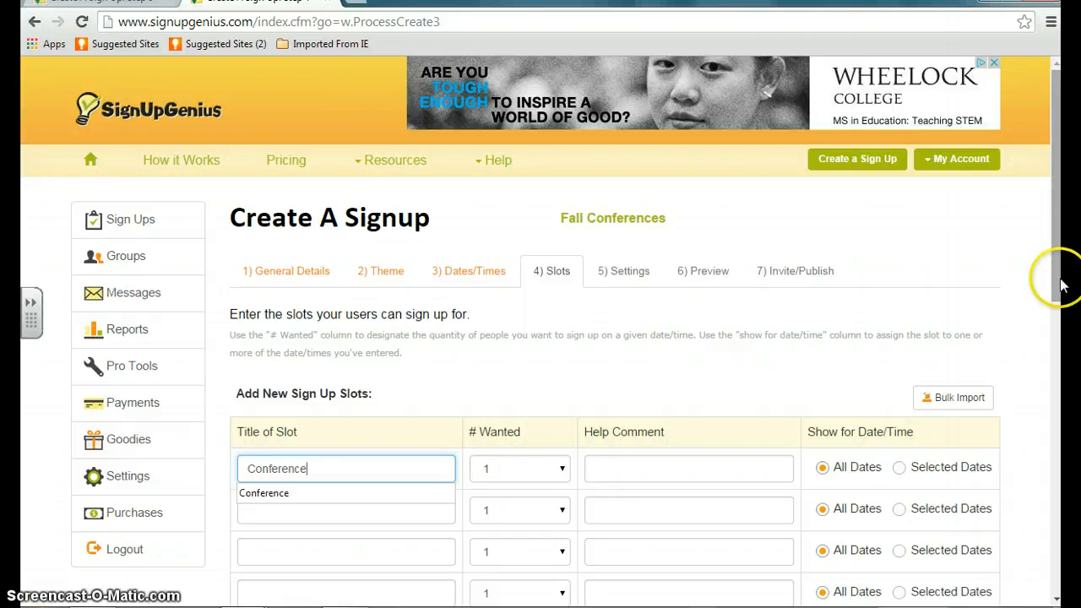
{"action": "scroll", "coordinate": [1055, 279], "scroll_direction": "down", "scroll_amount": 2}
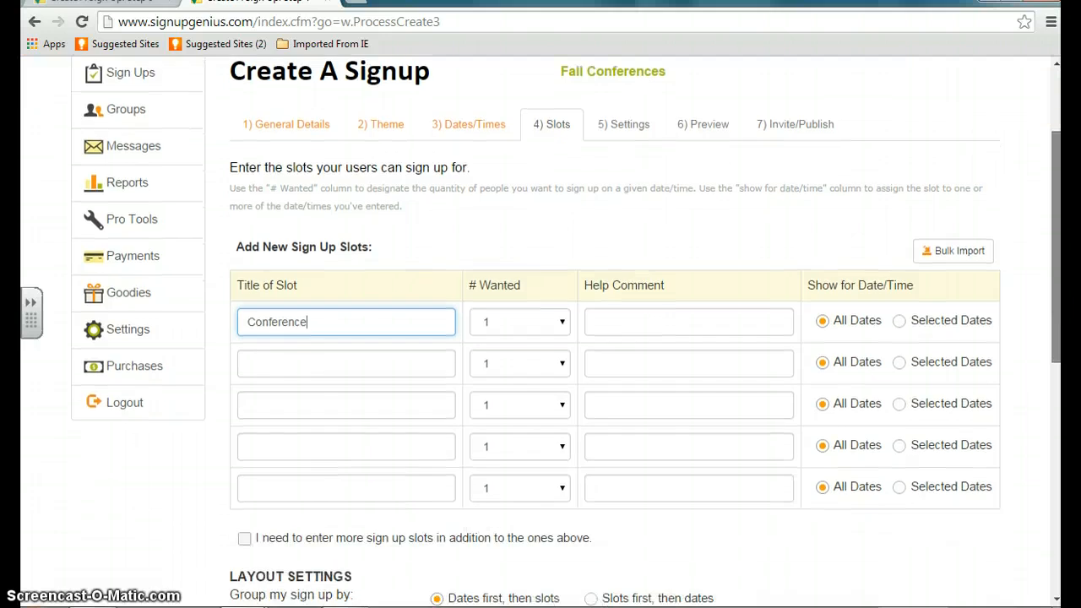
{"action": "scroll", "coordinate": [1055, 279], "scroll_direction": "down", "scroll_amount": 3}
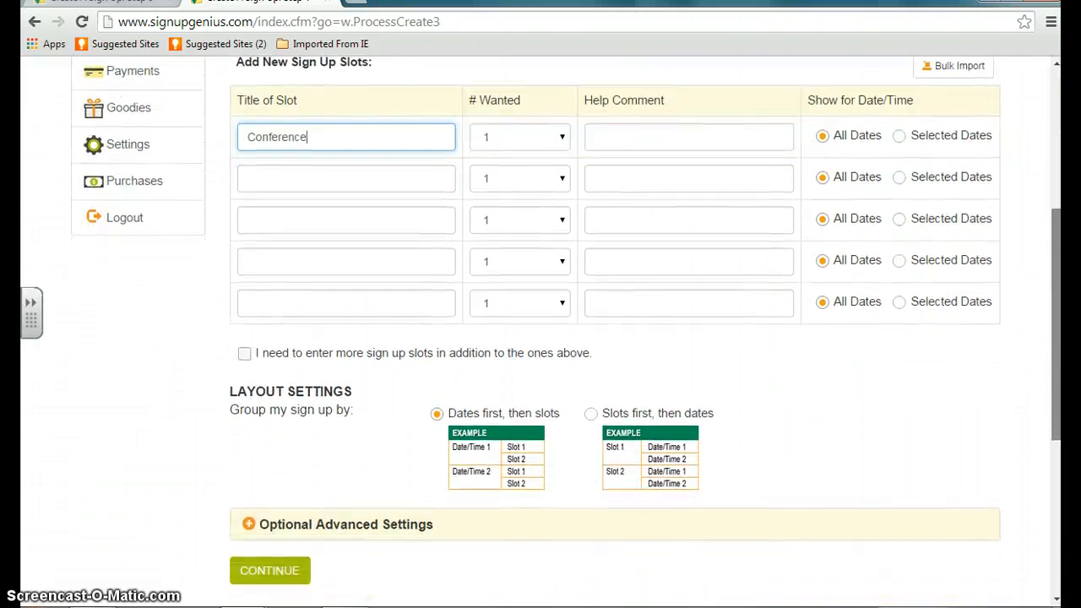
{"action": "left_click_drag", "start_coordinate": [1055, 414], "coordinate": [1056, 448]}
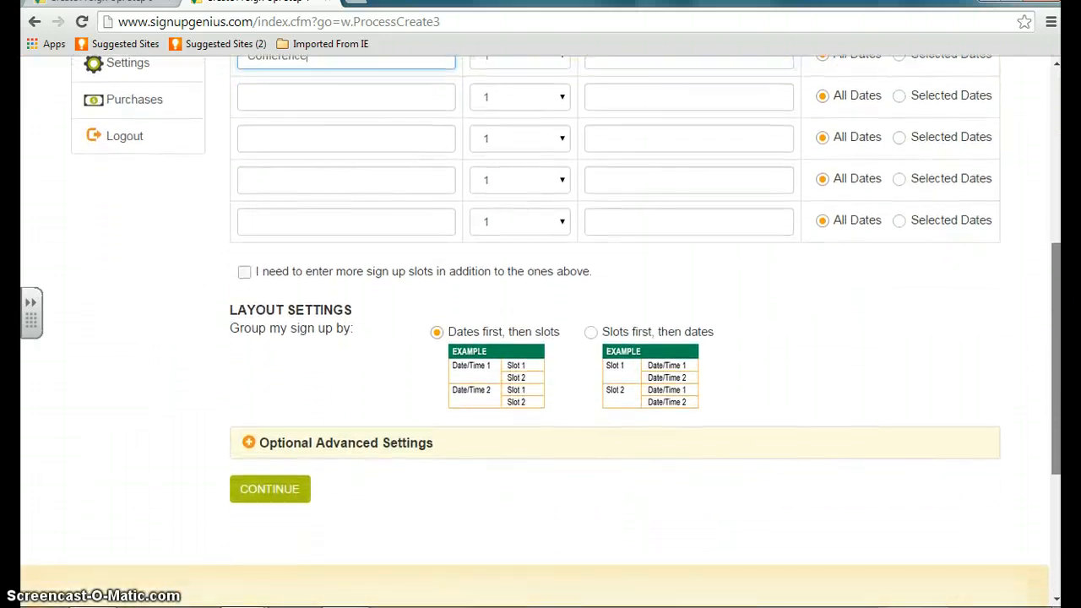
{"action": "left_click", "coordinate": [265, 495]}
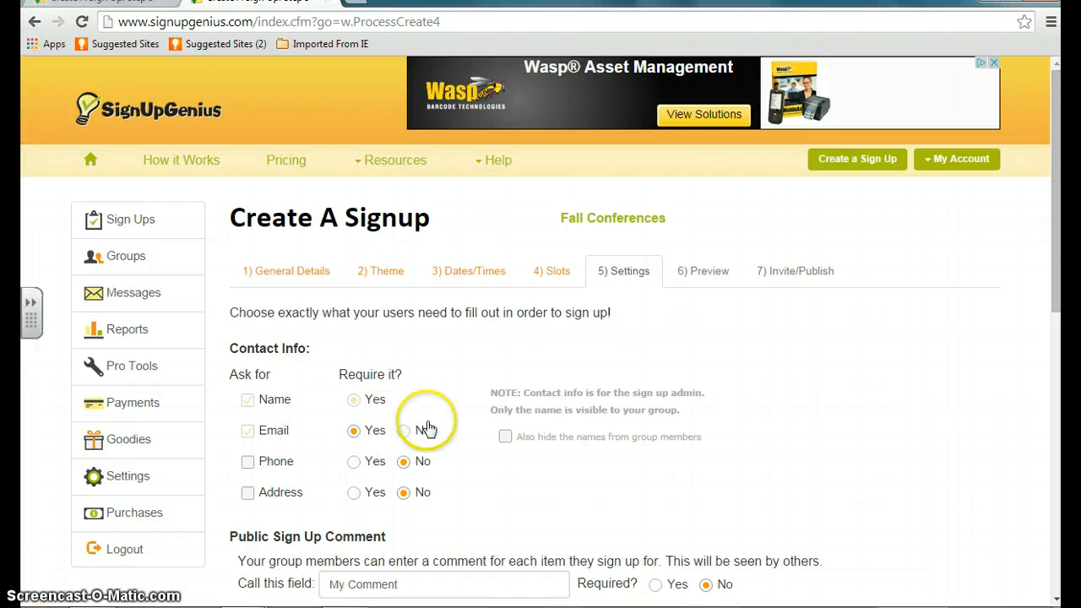
{"action": "left_click", "coordinate": [404, 494]}
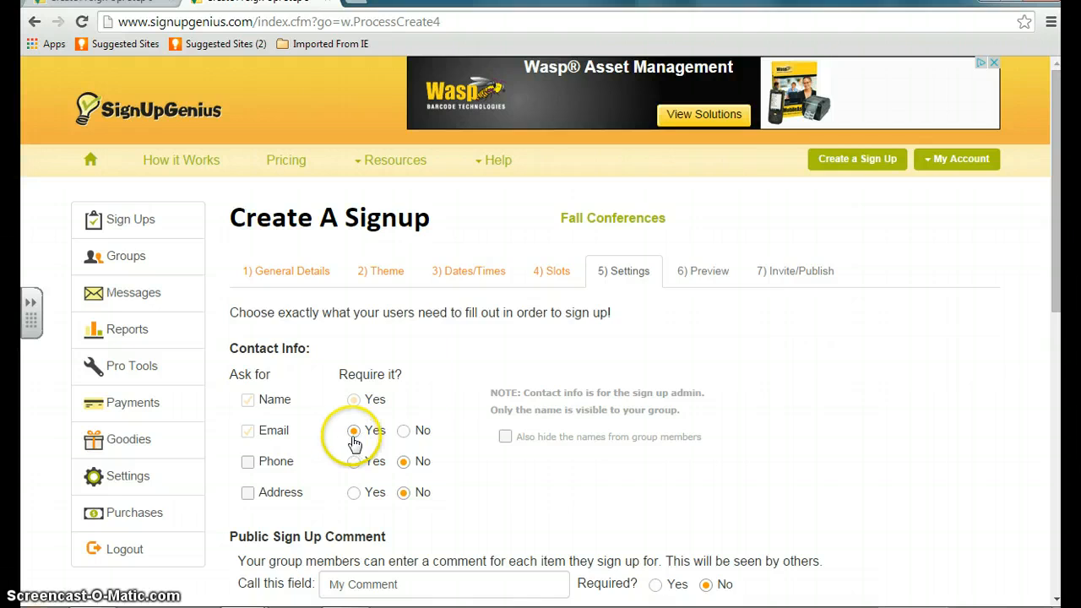
{"action": "left_click", "coordinate": [505, 436]}
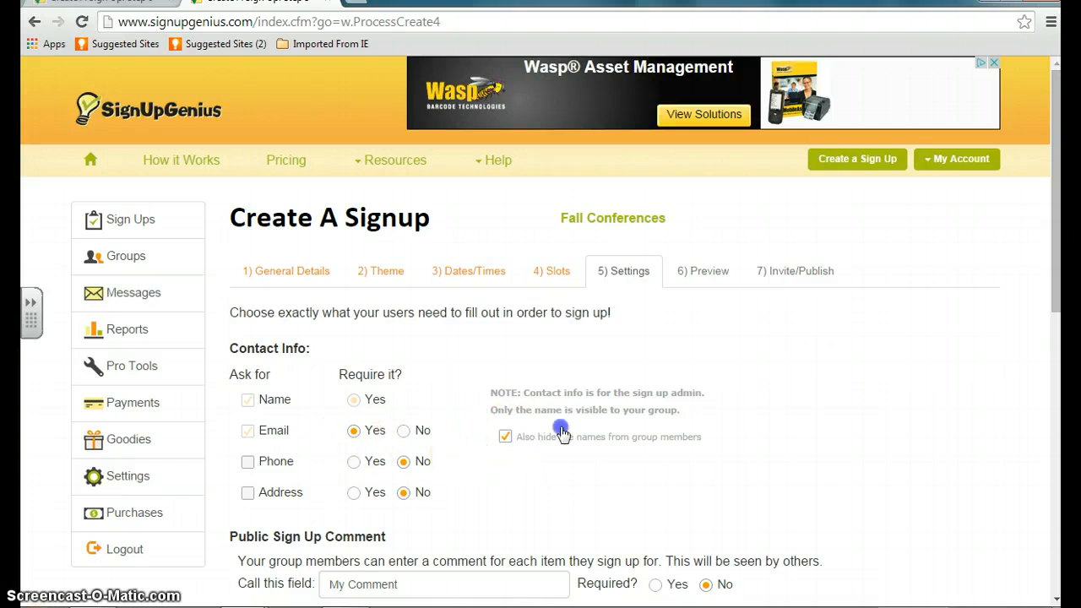
{"action": "left_click", "coordinate": [504, 437]}
{"action": "left_click", "coordinate": [504, 437]}
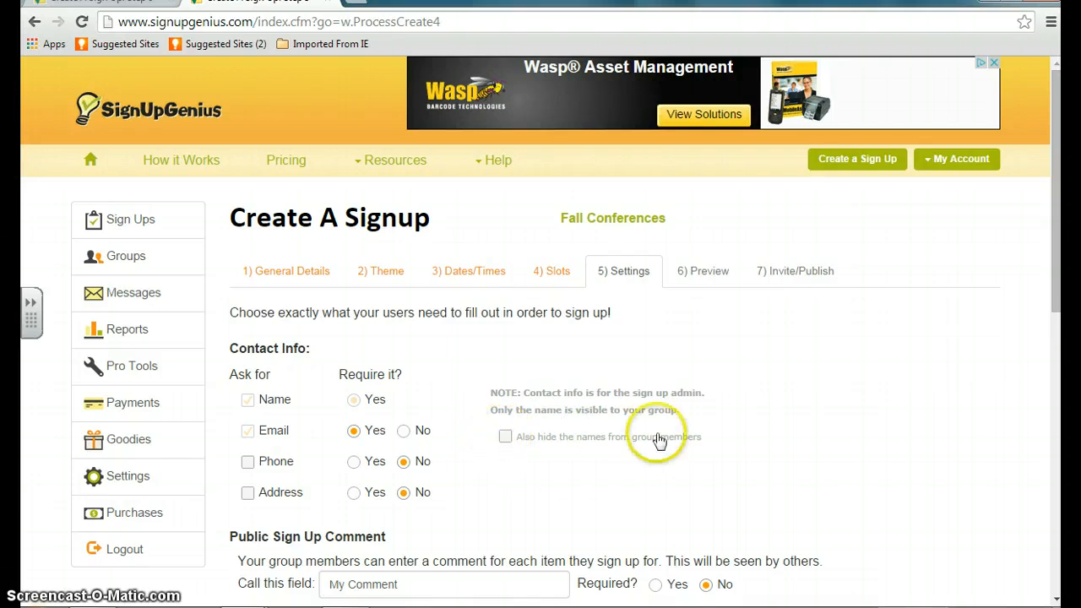
Step: Accept the default comment, notification and reminder settings, and proceed through the Fall Conferences preview to the invite and publish stage
{"action": "left_click_drag", "start_coordinate": [1055, 221], "coordinate": [1052, 300]}
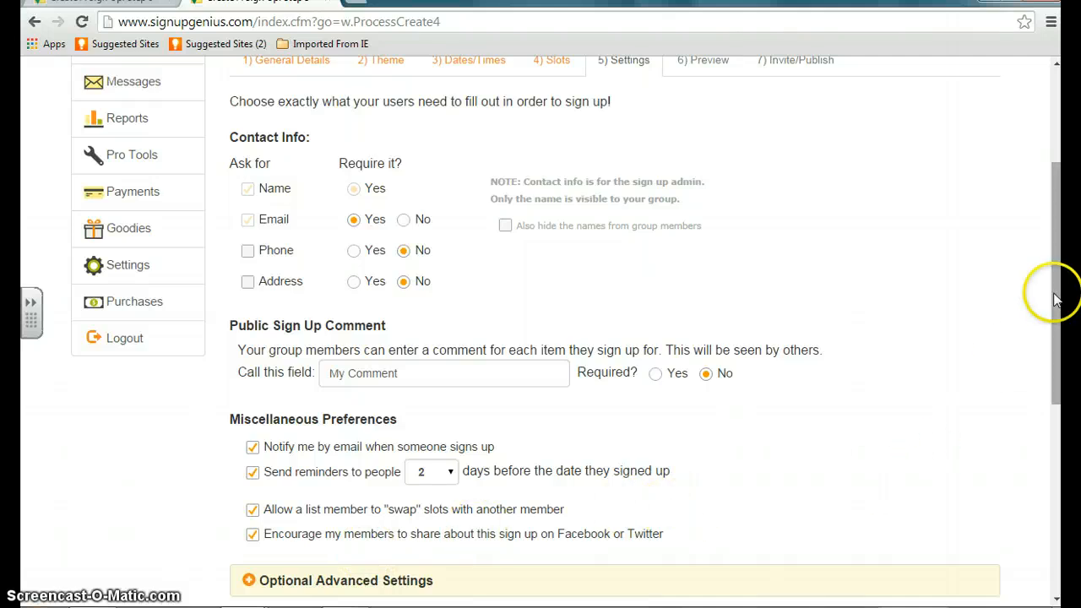
{"action": "scroll", "coordinate": [1054, 292], "scroll_direction": "down", "scroll_amount": 2}
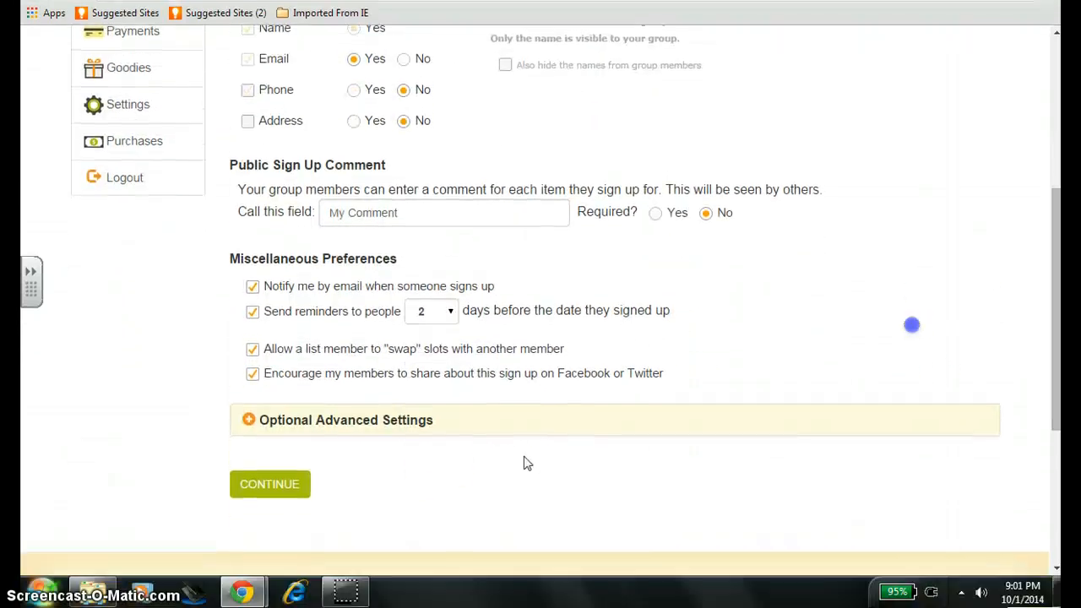
{"action": "left_click", "coordinate": [282, 488]}
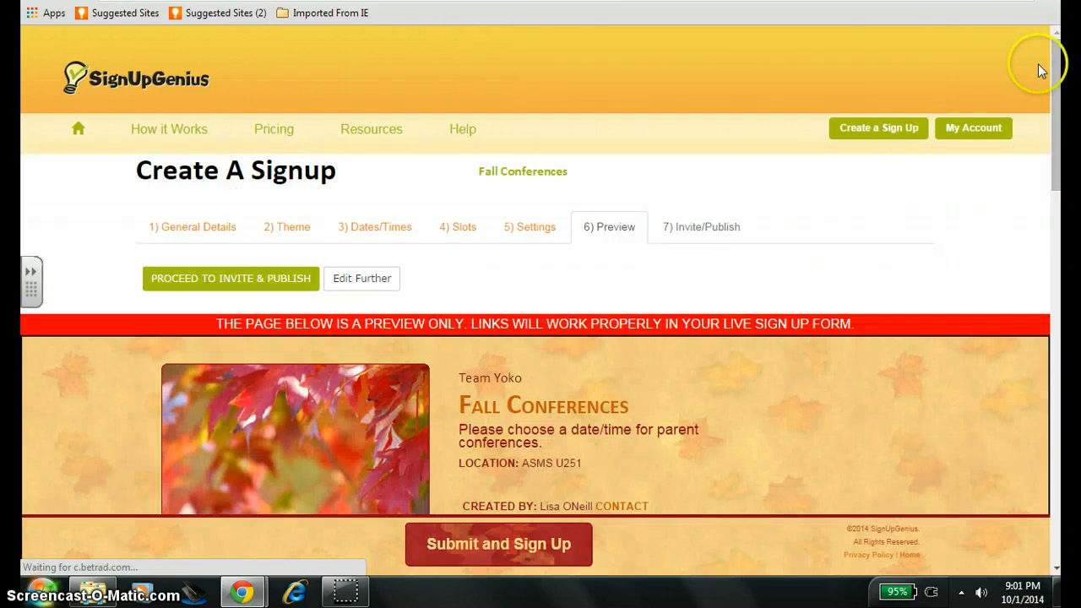
{"action": "left_click_drag", "start_coordinate": [1061, 65], "coordinate": [1045, 99]}
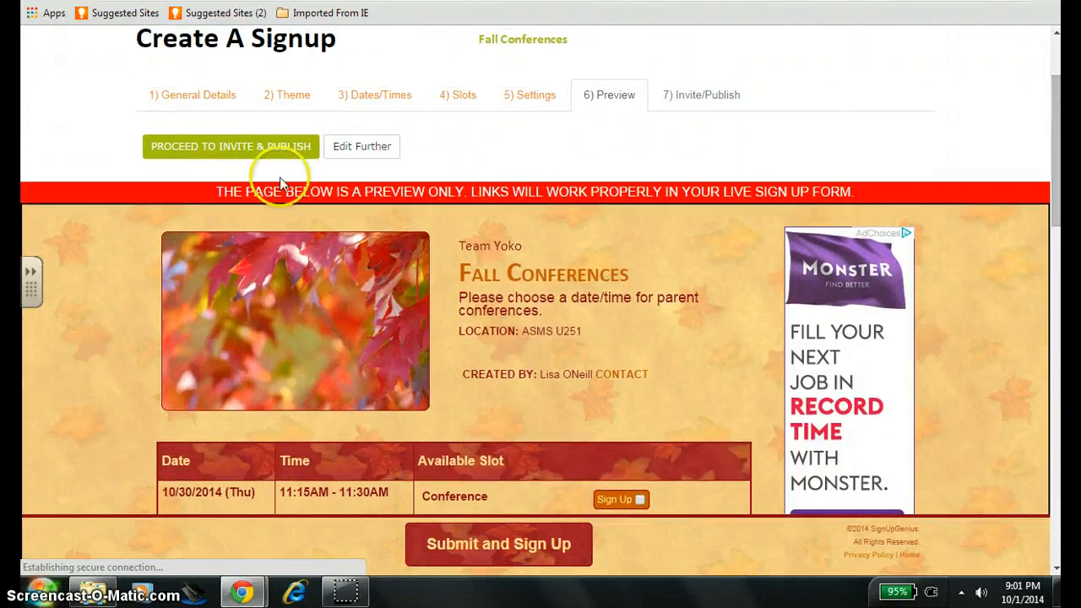
{"action": "left_click", "coordinate": [251, 159]}
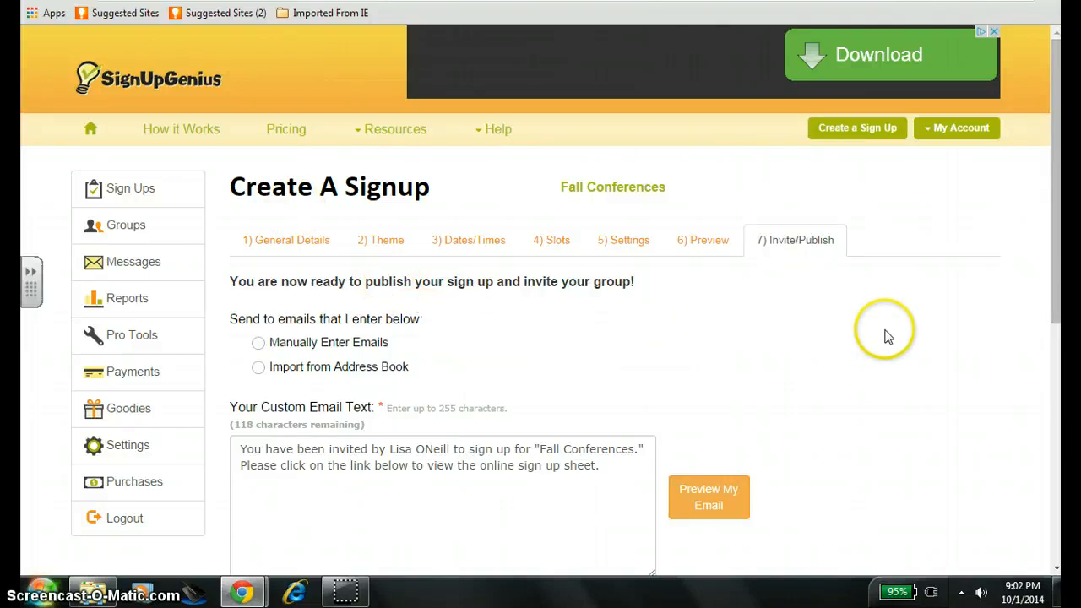
Step: Examine the email invitation options, the custom email text, and the choices for taking the sign up live or saving it as a draft
{"action": "left_click_drag", "start_coordinate": [1055, 205], "coordinate": [1051, 258]}
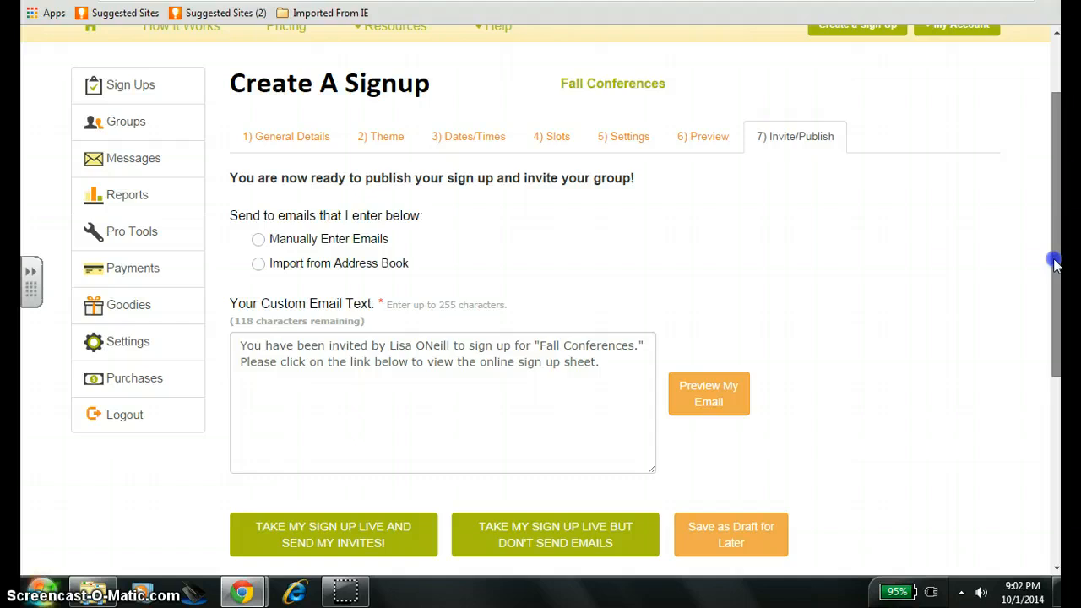
{"action": "left_click", "coordinate": [260, 268]}
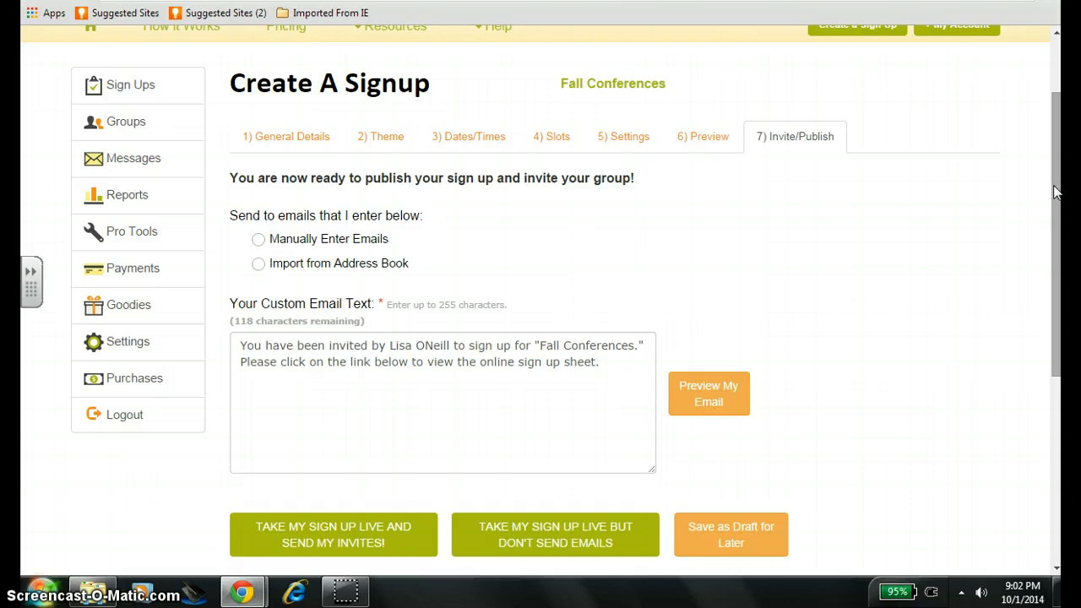
{"action": "left_click_drag", "start_coordinate": [1055, 197], "coordinate": [1055, 265]}
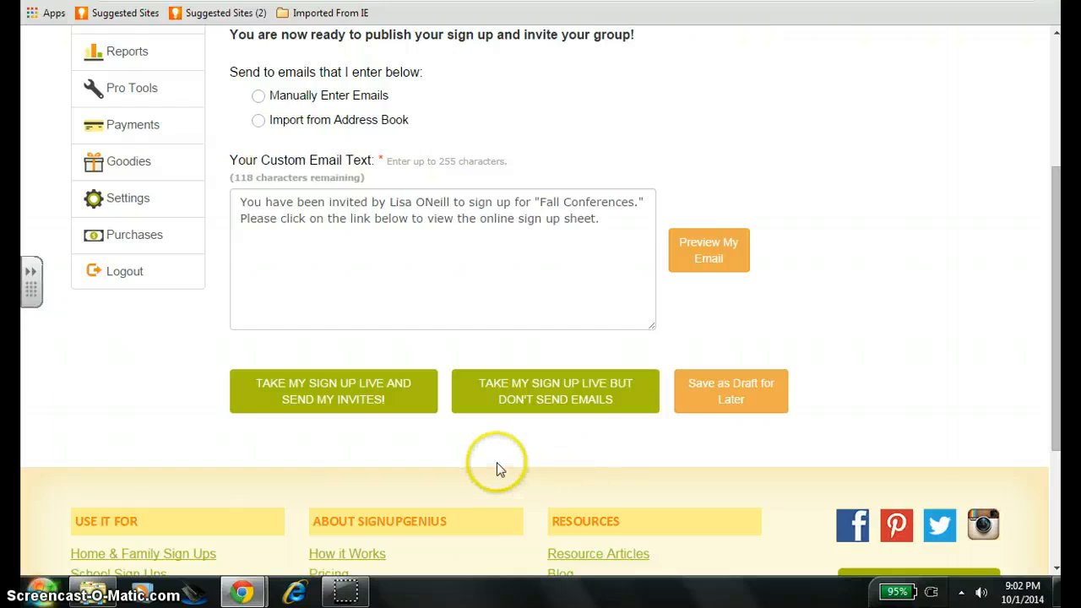
{"action": "left_click", "coordinate": [538, 409]}
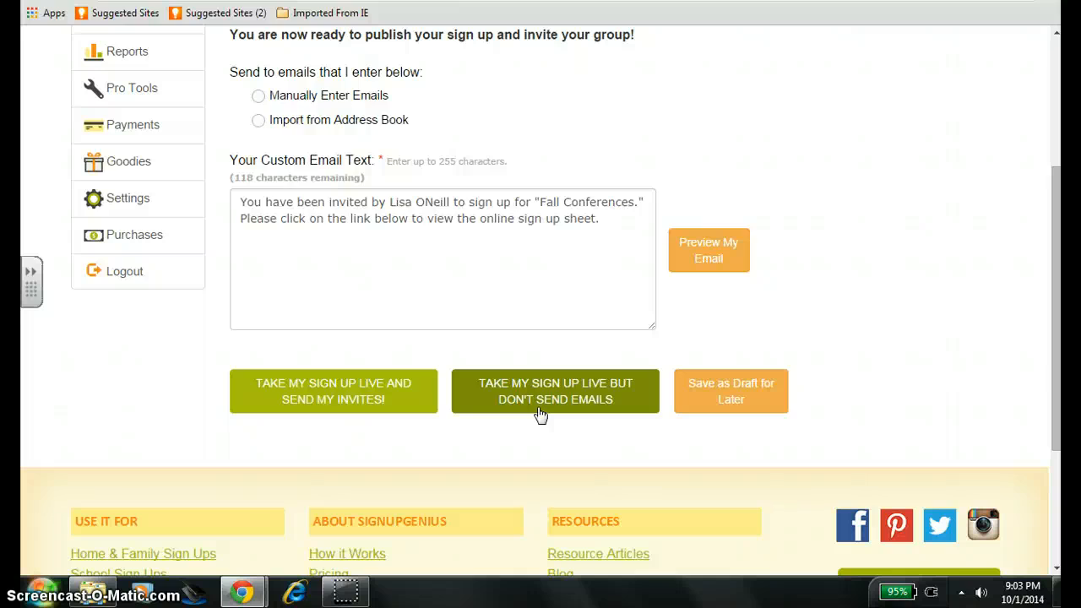
{"action": "left_click", "coordinate": [336, 409]}
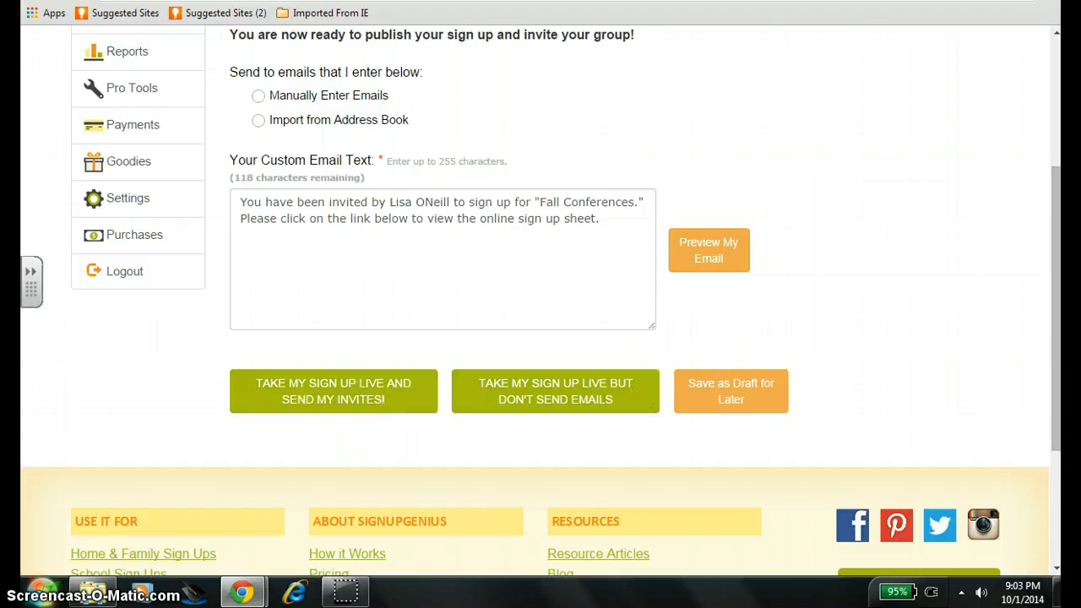
{"action": "left_click_drag", "start_coordinate": [1053, 179], "coordinate": [838, 277]}
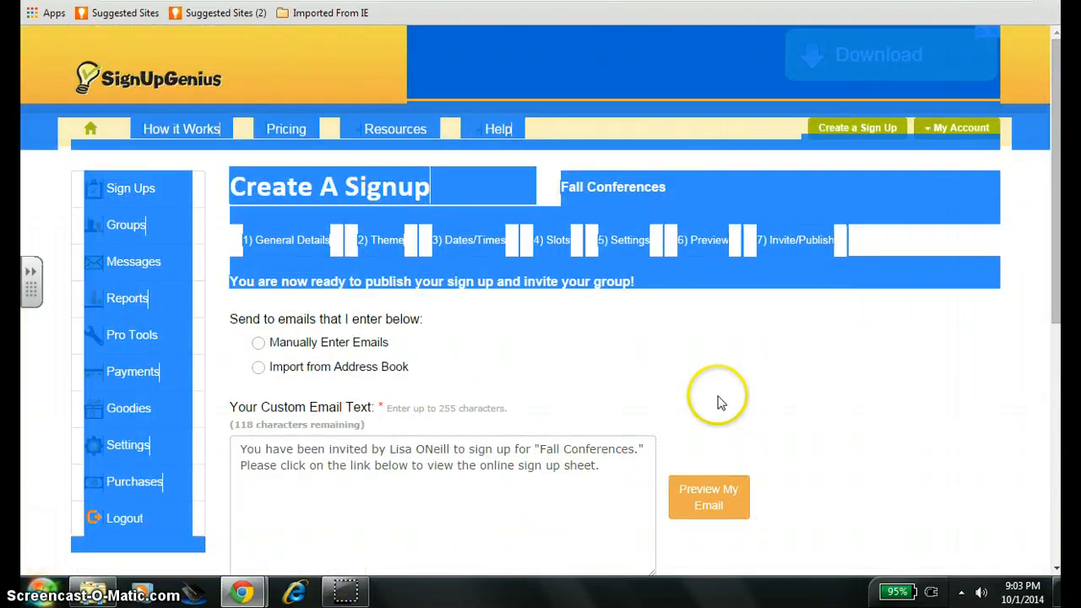
{"action": "left_click", "coordinate": [657, 394]}
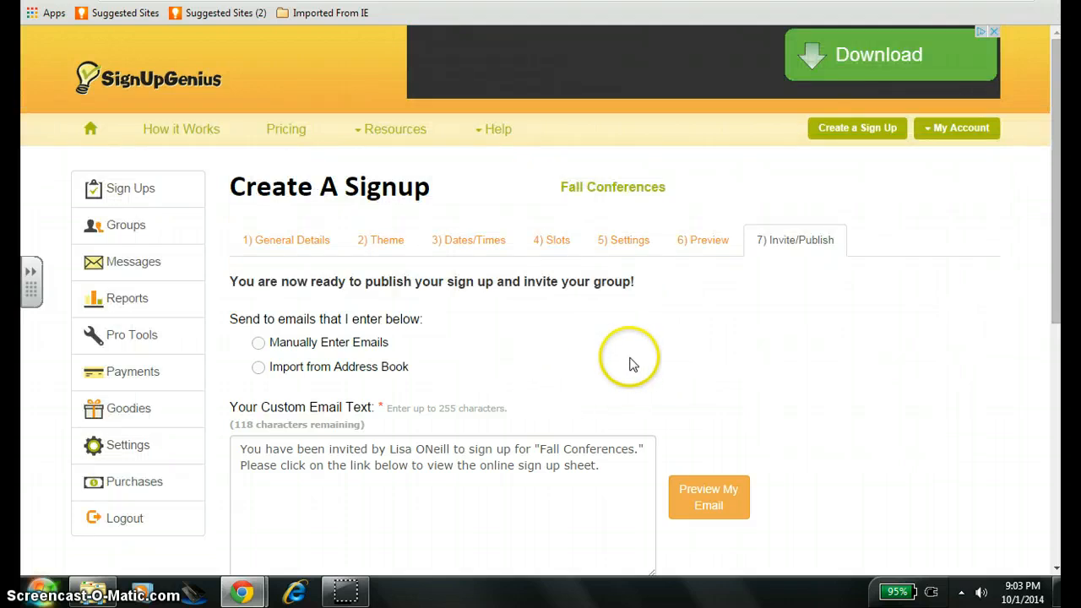